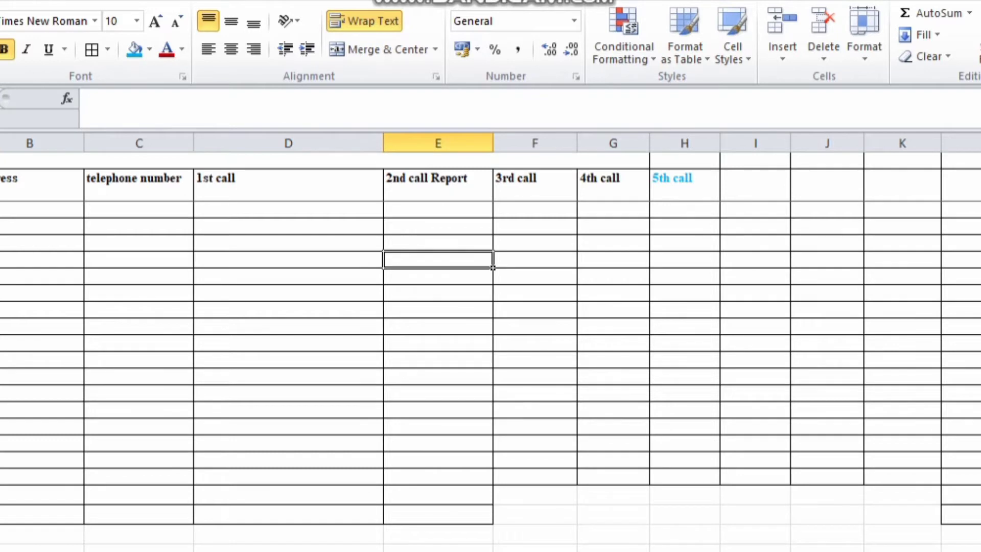
pyautogui.hotkey('alt', 'n')
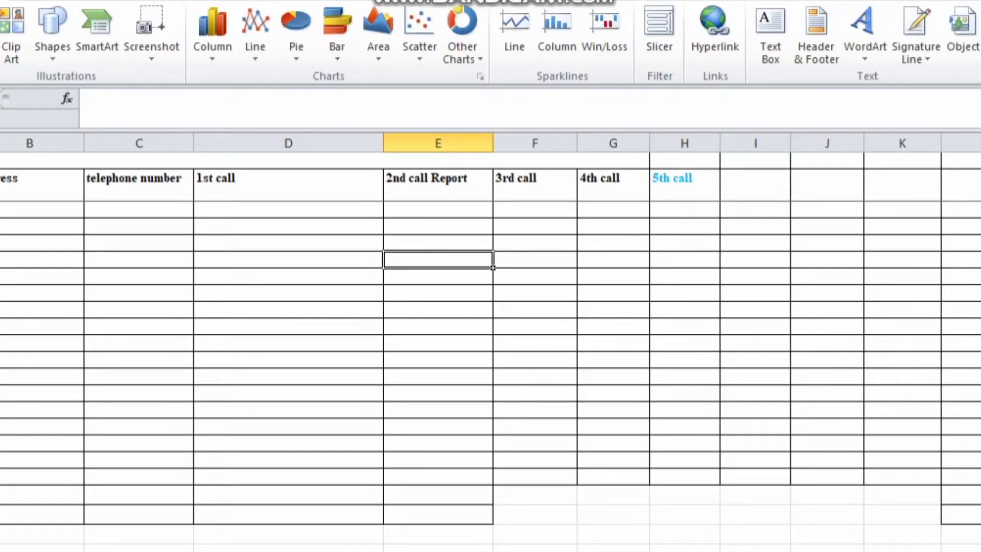
pyautogui.click(534, 393)
pyautogui.scroll(-4, 534, 394)
pyautogui.scroll(15, 534, 394)
pyautogui.scroll(-8, 534, 394)
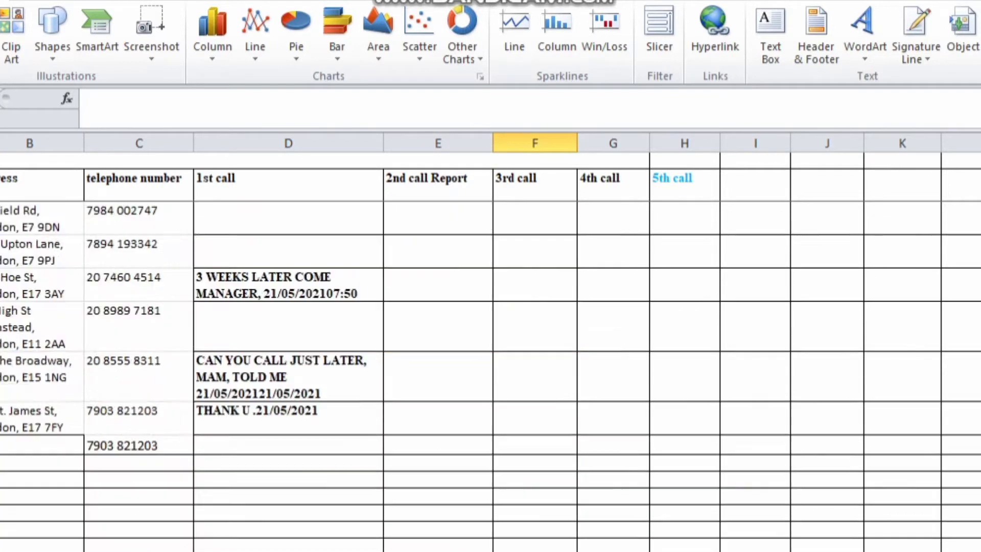
# Step: Apply all borders to every cell of the report worksheet
pyautogui.scroll(-6, 534, 393)
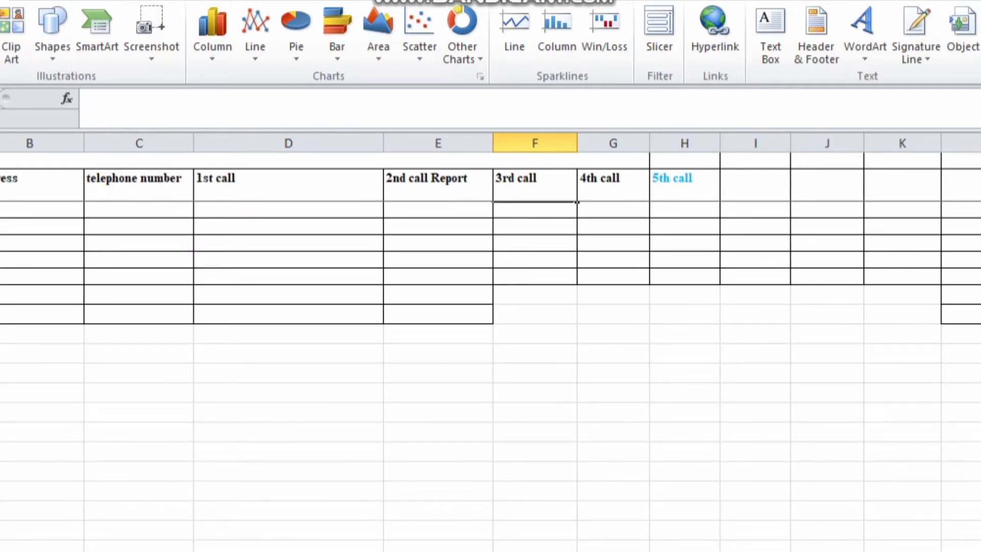
pyautogui.click(2, 245)
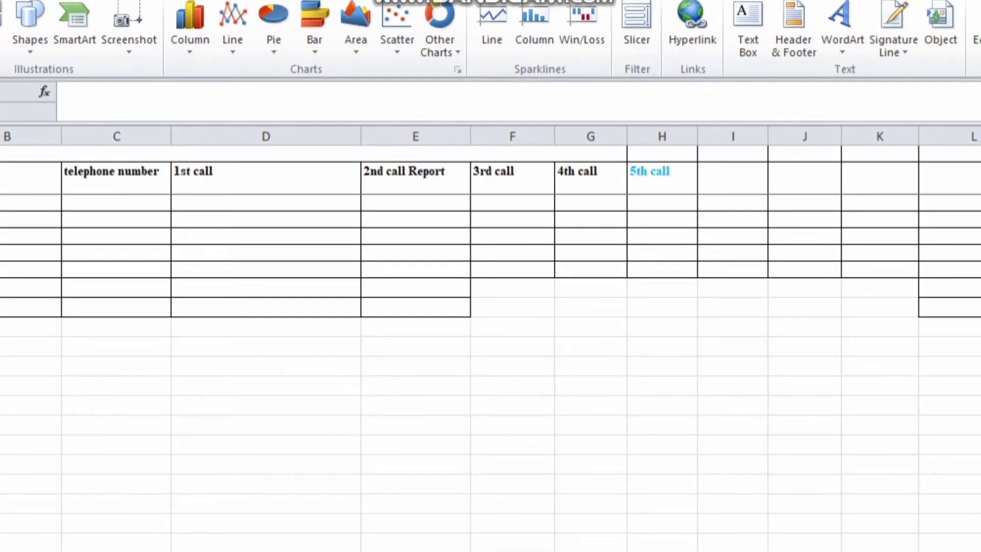
pyautogui.hotkey('ctrl', 'a')
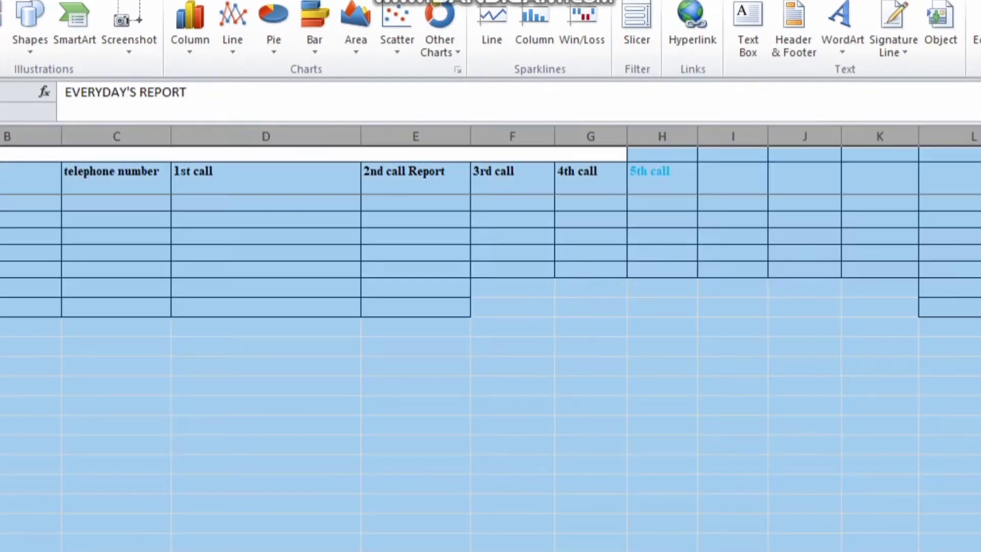
pyautogui.click(2, 1)
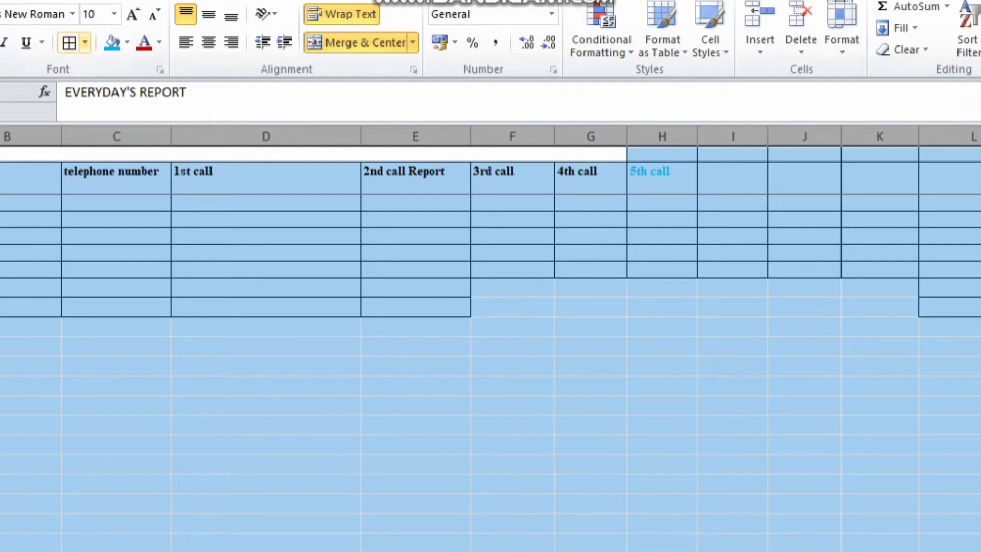
pyautogui.click(85, 42)
pyautogui.click(109, 195)
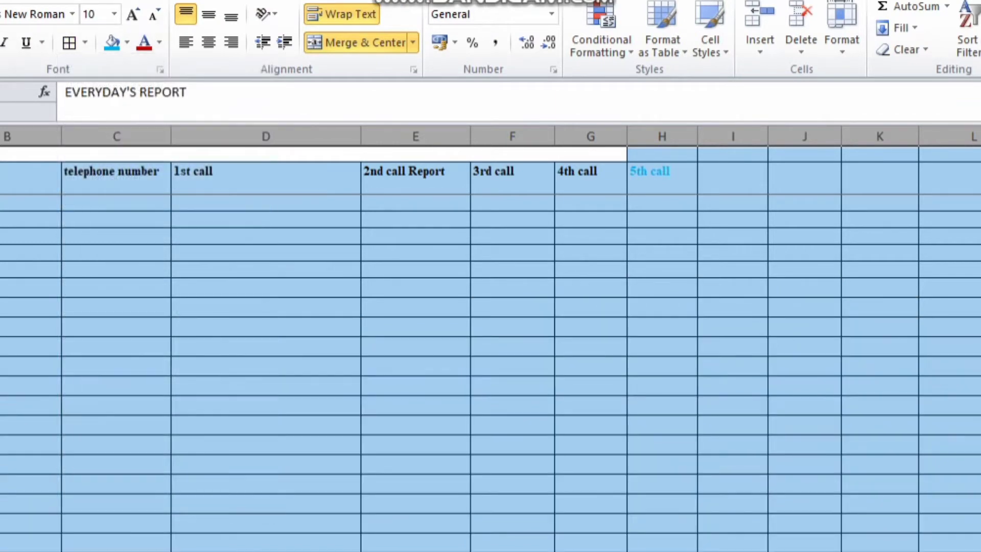
pyautogui.click(116, 288)
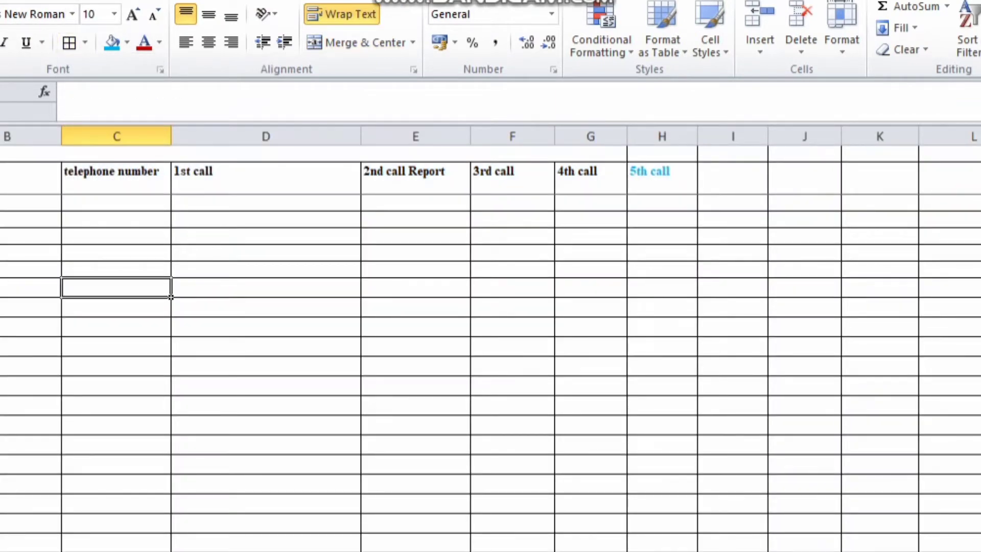
# Step: Create a table with headers from cell C90 and view its column's filter options
pyautogui.click(2, 2)
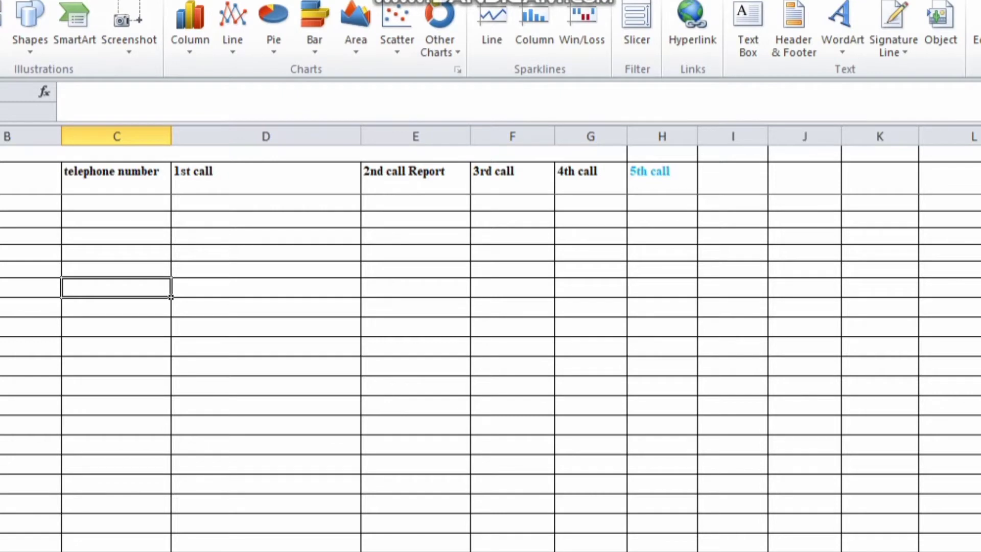
pyautogui.hotkey('ctrl', 't')
pyautogui.hotkey('alt', 'm')
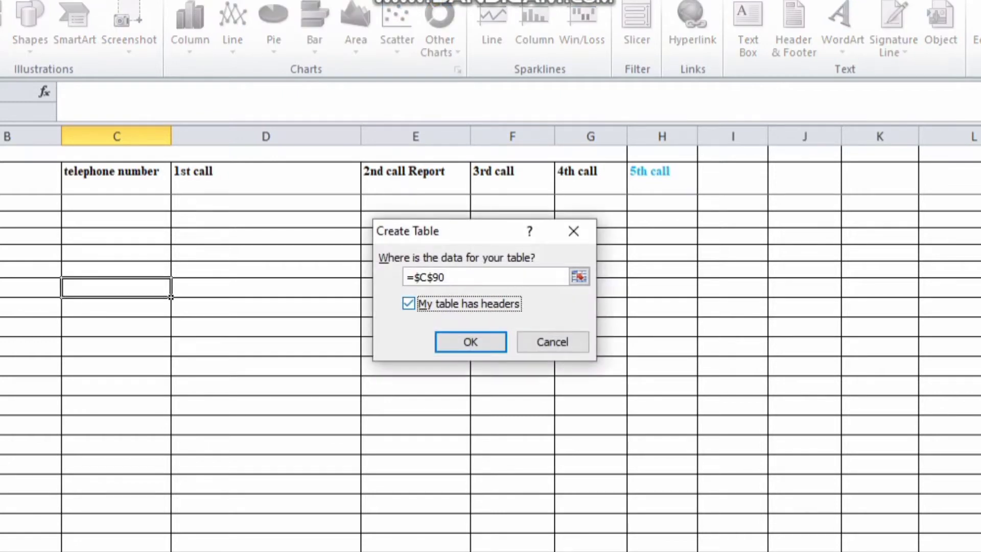
pyautogui.click(471, 342)
pyautogui.click(265, 307)
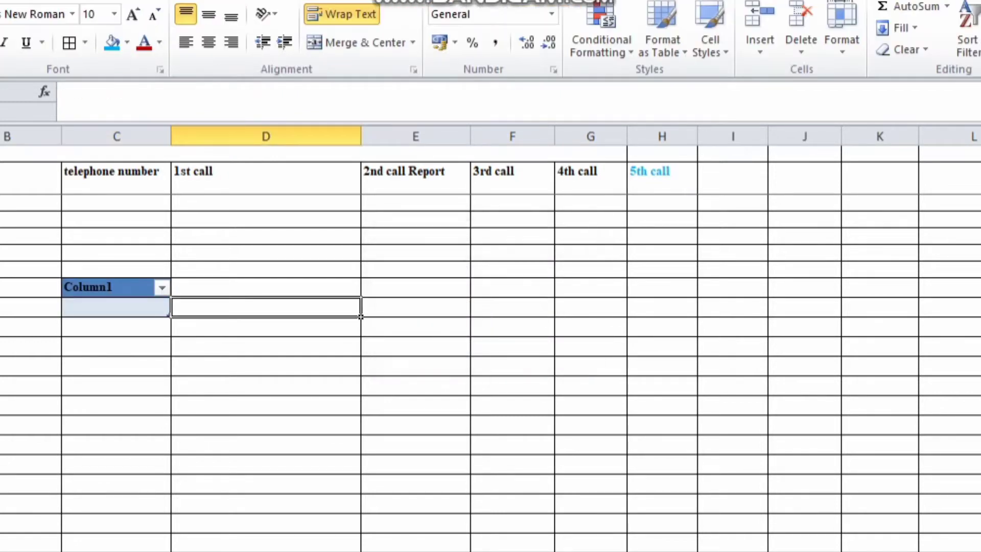
pyautogui.click(162, 287)
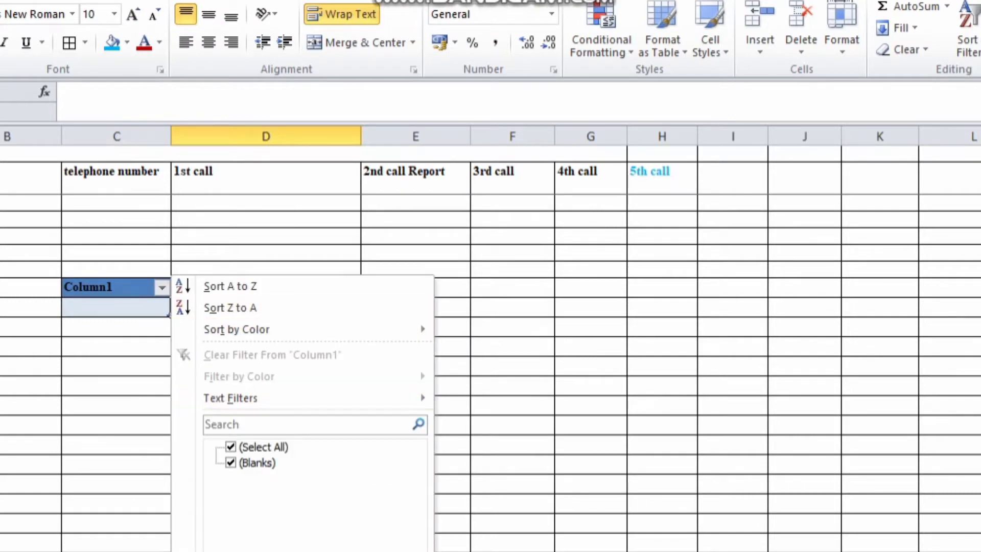
pyautogui.press('Escape')
# Step: Delete the new table in column C together with the surrounding block of empty cells
pyautogui.moveTo(30, 219); pyautogui.dragTo(266, 386)
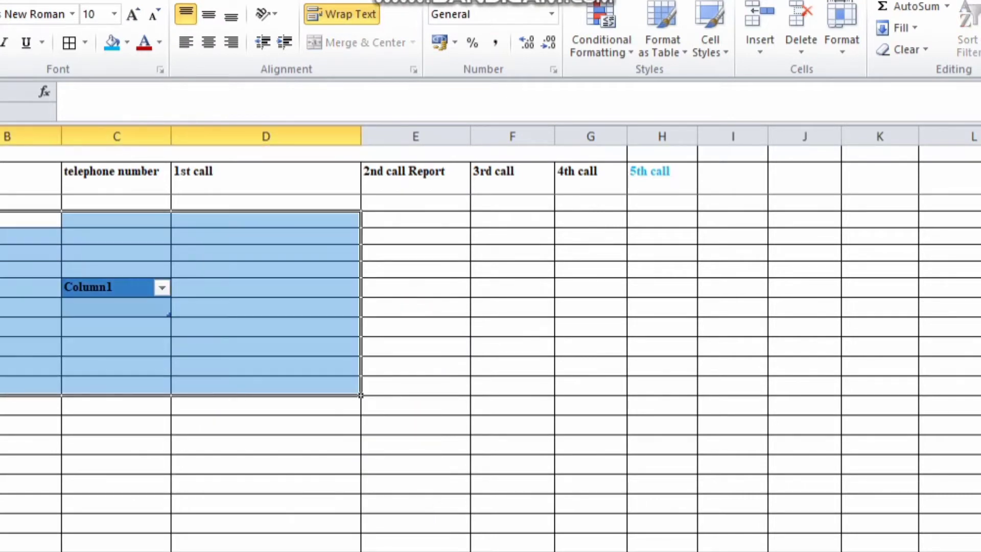
pyautogui.press('Delete')
pyautogui.click(266, 307)
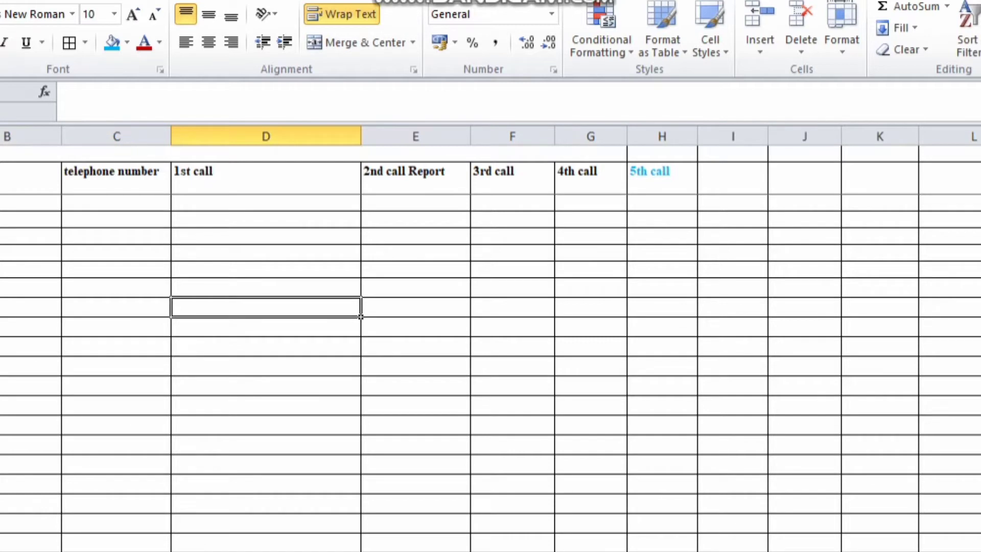
# Step: Create a table without existing headers from cell D91 and view its column's filter options
pyautogui.click(11, 1)
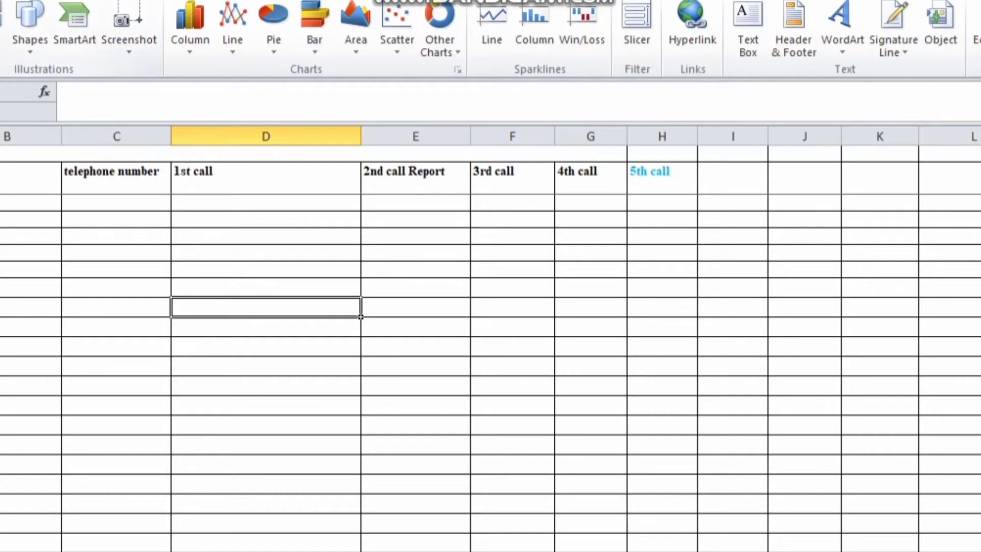
pyautogui.hotkey('ctrl', 't')
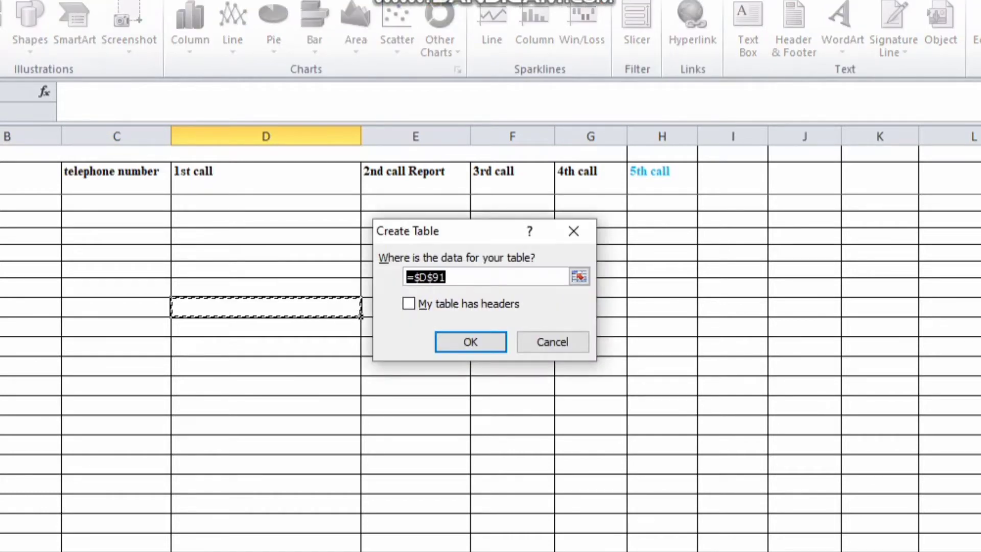
pyautogui.press('Return')
pyautogui.hotkey('alt', 'Down')
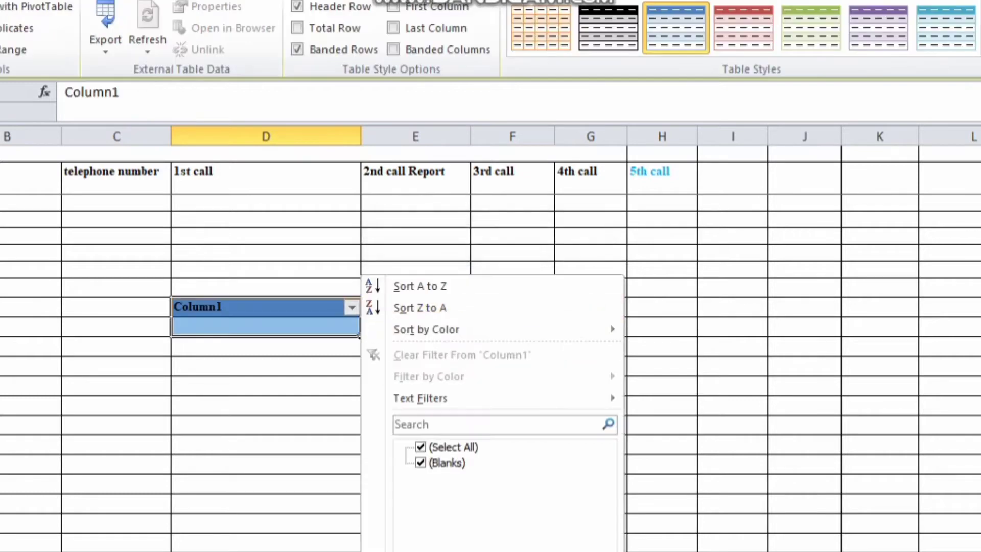
pyautogui.press('Escape')
# Step: Delete the new table in column D by clearing the range of cells around it
pyautogui.moveTo(415, 445); pyautogui.dragTo(15, 203)
pyautogui.press('Delete')
pyautogui.click(117, 306)
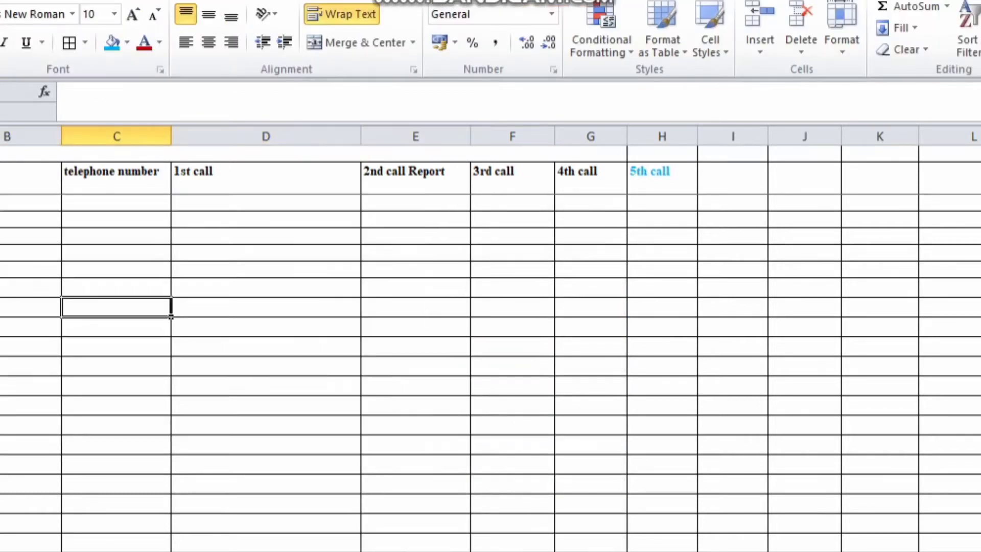
# Step: Insert the picture 20210519_012934.jpg into the empty rows of the worksheet, and undo the insertion
pyautogui.click(21, 0)
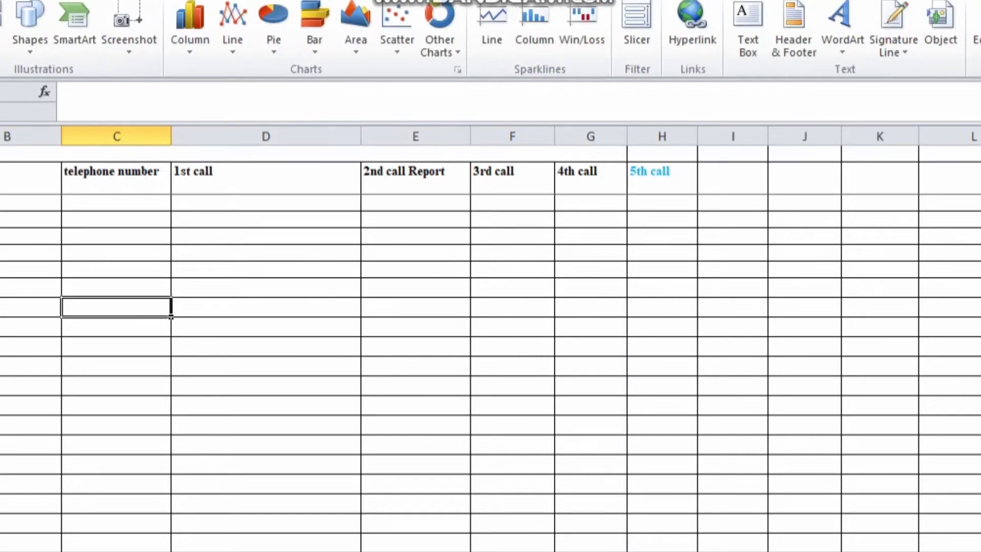
pyautogui.click(0, 21)
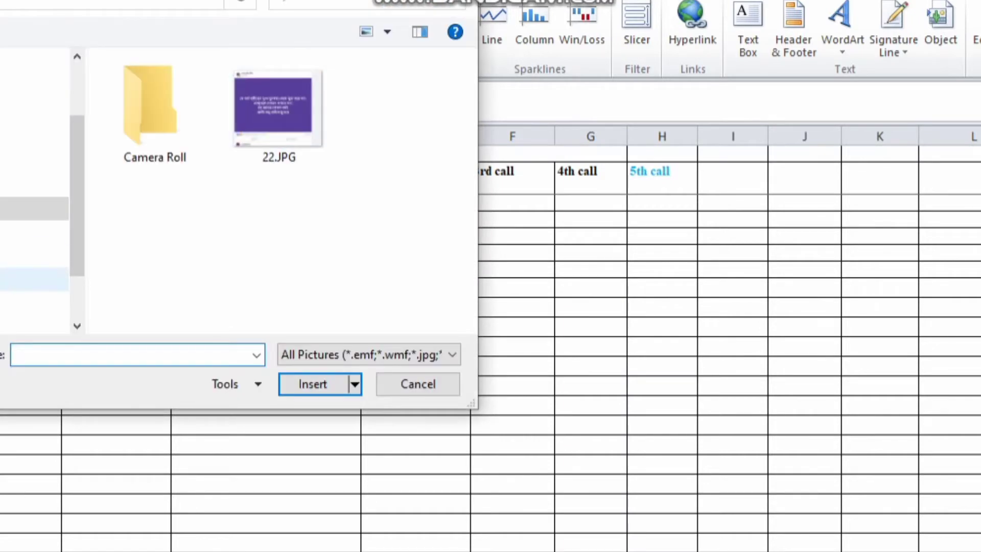
pyautogui.click(21, 279)
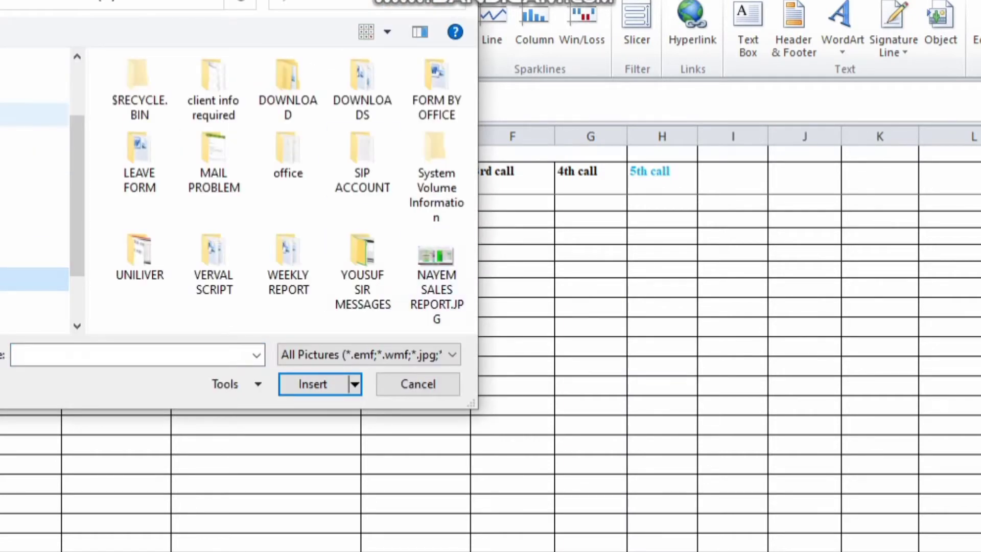
pyautogui.click(26, 161)
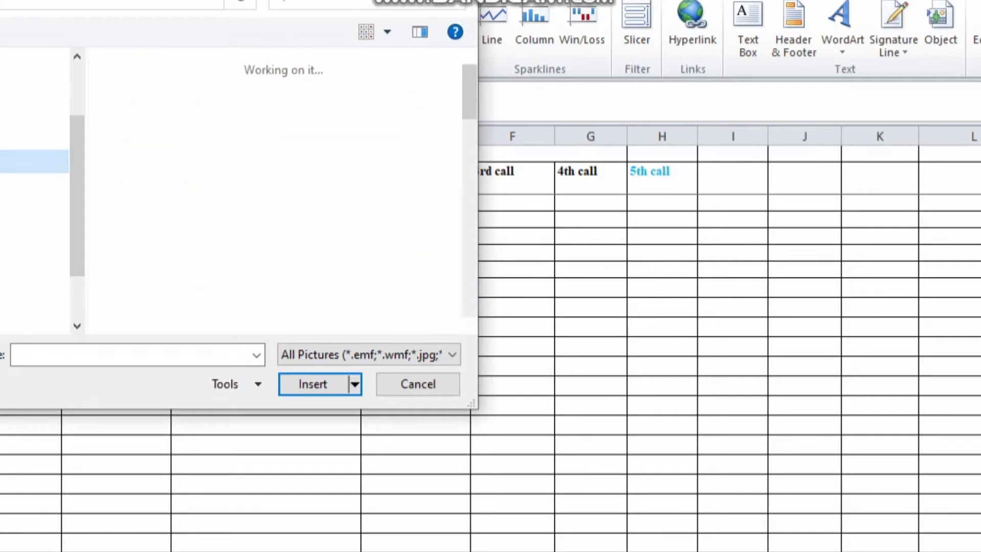
pyautogui.click(406, 268)
pyautogui.scroll(-12, 406, 269)
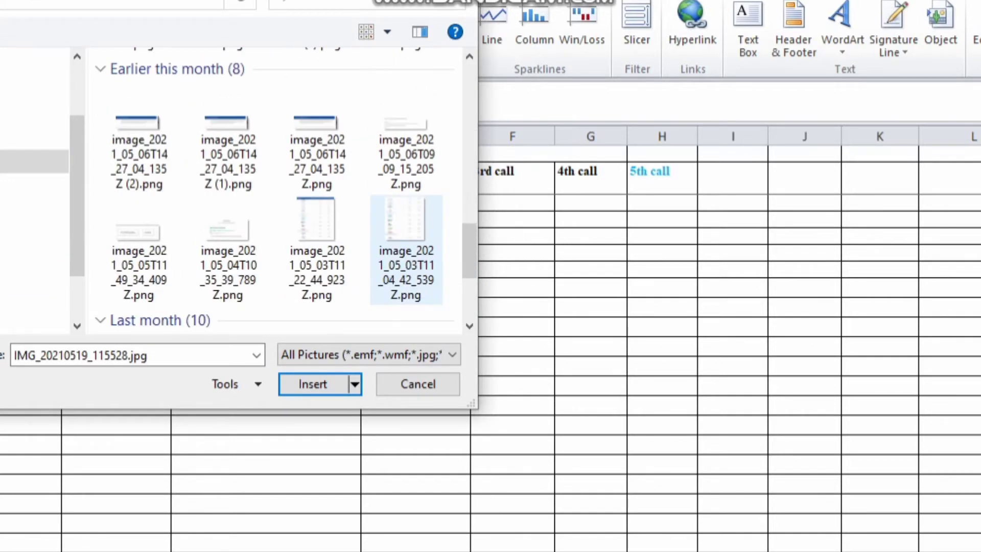
pyautogui.scroll(7, 406, 269)
pyautogui.scroll(3, 406, 269)
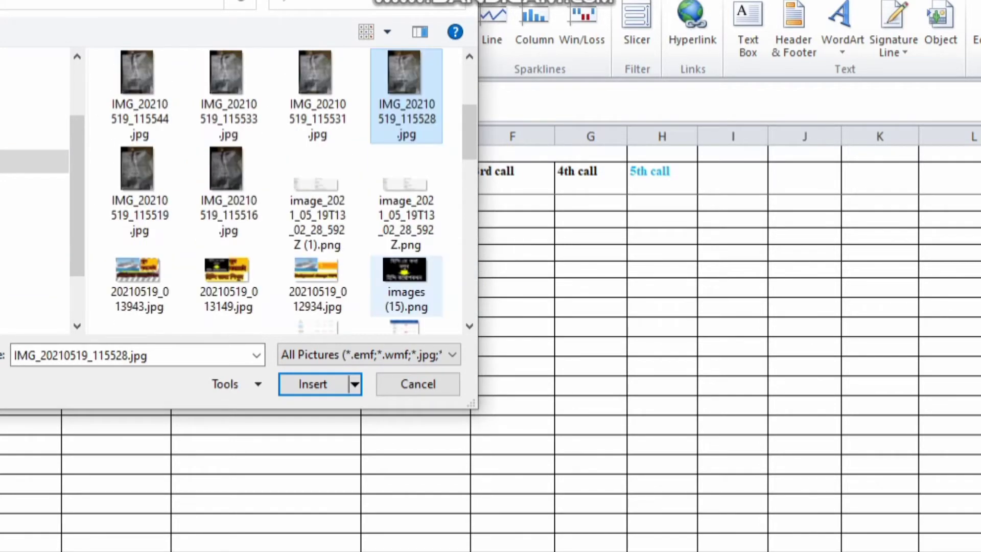
pyautogui.scroll(3, 406, 269)
pyautogui.scroll(-5, 406, 269)
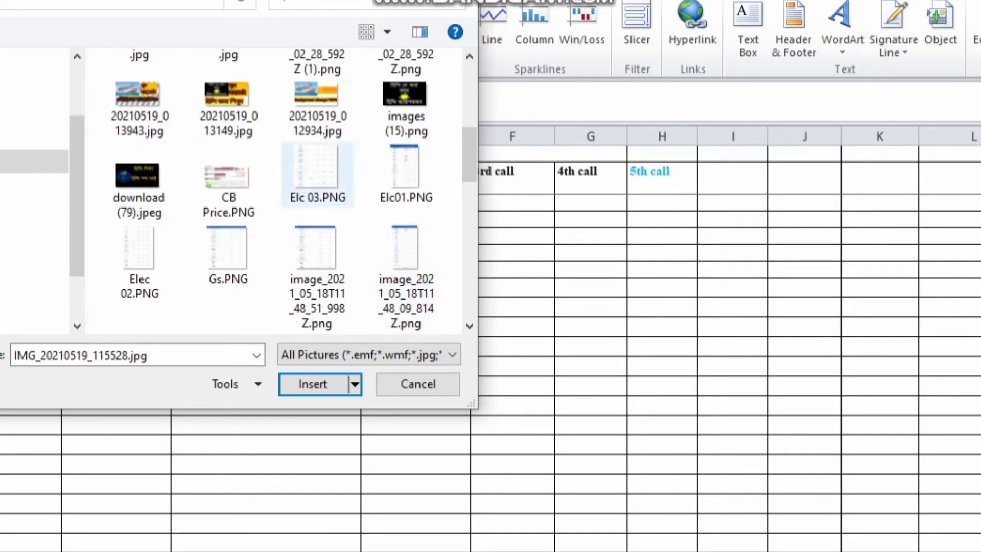
pyautogui.click(318, 114)
pyautogui.doubleClick(318, 110)
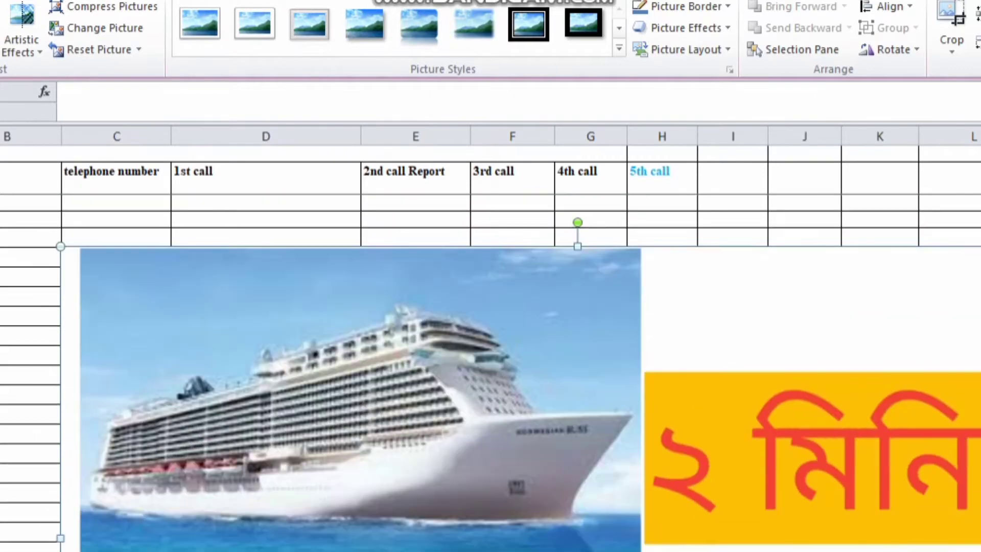
pyautogui.hotkey('ctrl', 'z')
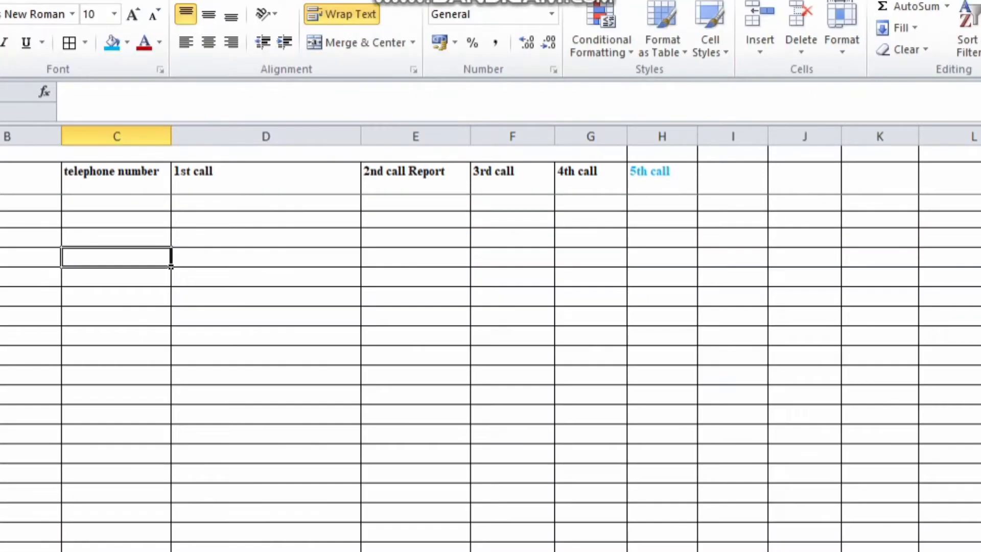
# Step: Search the clip art for "COW" and insert the black-and-white cow into the worksheet
pyautogui.hotkey('alt', 'n')
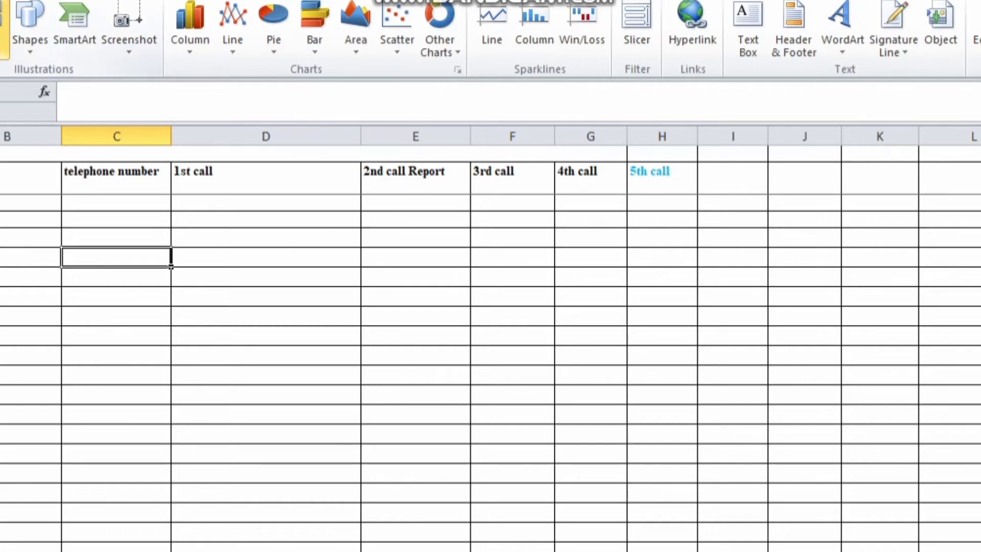
pyautogui.click(3, 32)
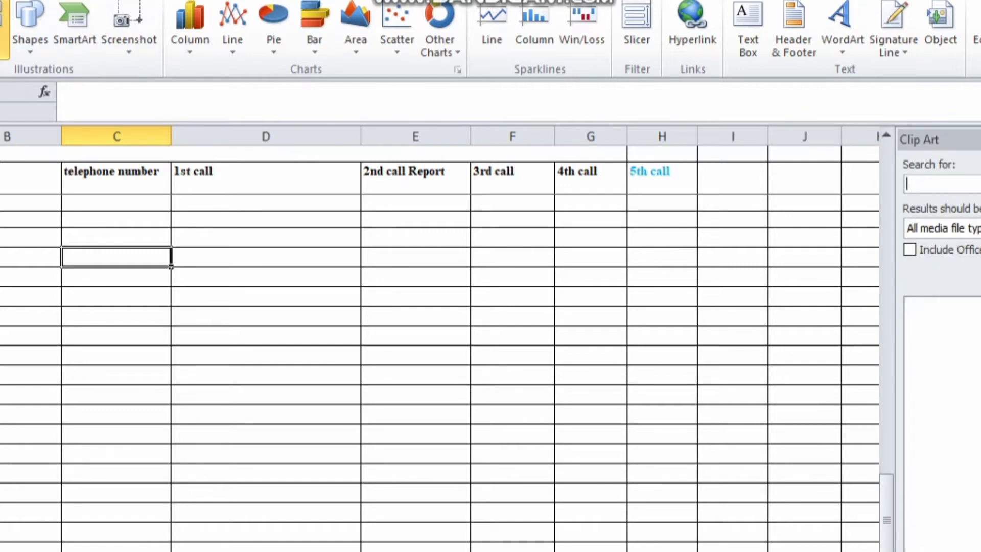
pyautogui.write('COW')
pyautogui.press('Return')
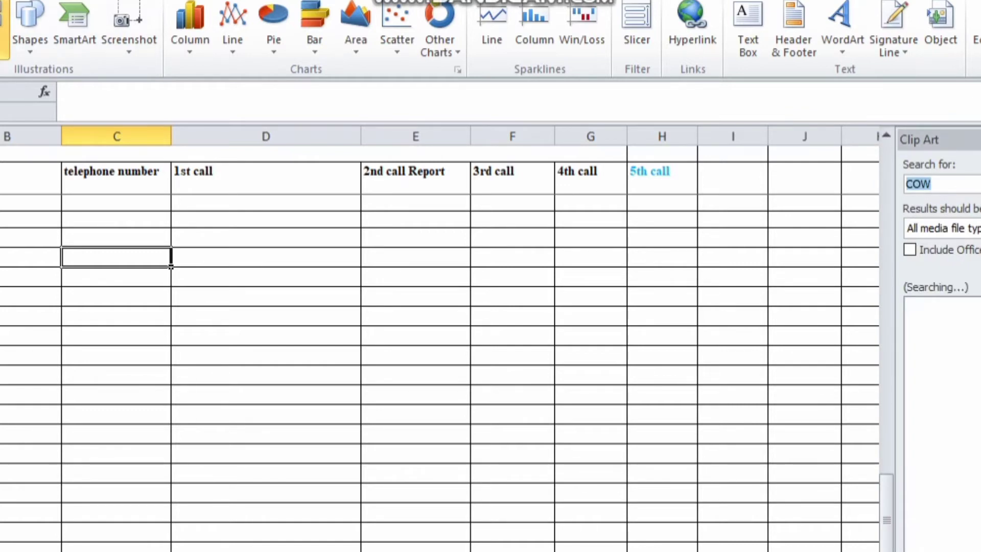
pyautogui.click(954, 369)
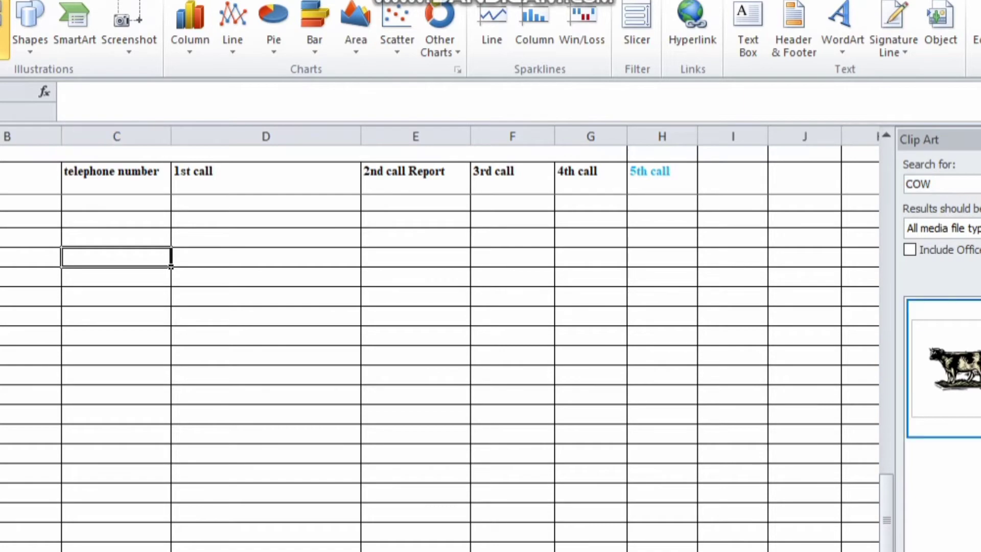
# Step: Move the cow clip art over columns E to G, delete it and close the clip art search
pyautogui.click(415, 355)
pyautogui.moveTo(194, 326); pyautogui.dragTo(608, 333)
pyautogui.moveTo(605, 334); pyautogui.dragTo(396, 325)
pyautogui.moveTo(398, 327); pyautogui.dragTo(499, 334)
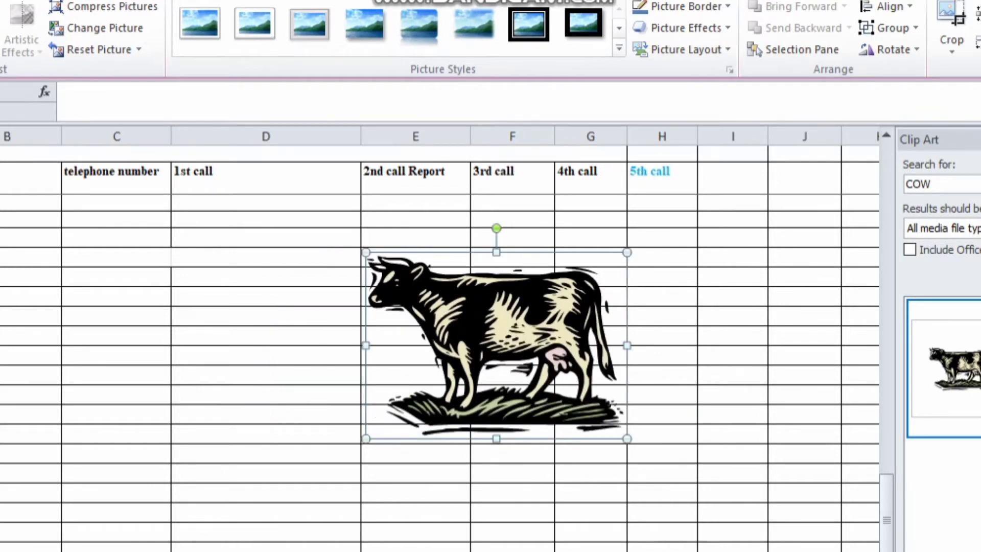
pyautogui.press('Delete')
pyautogui.click(980, 139)
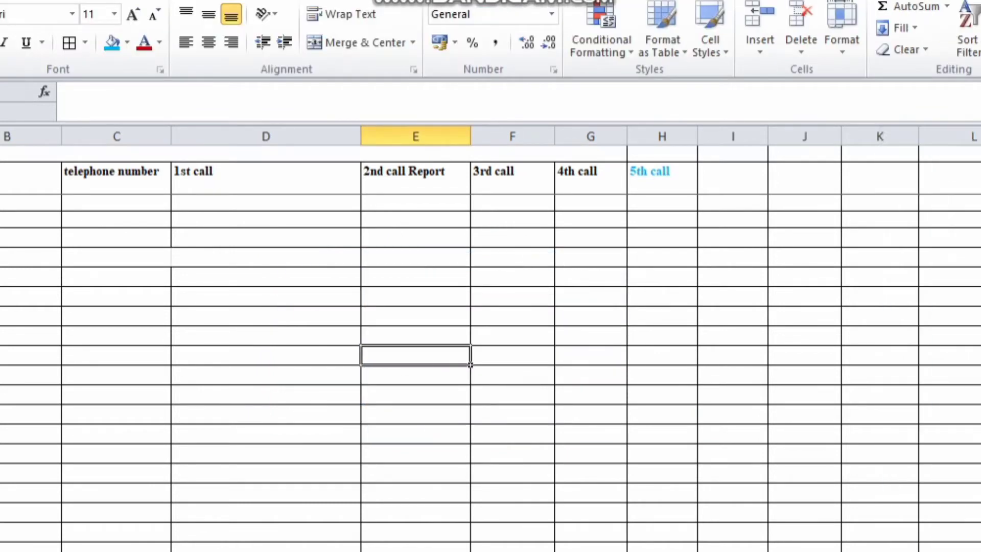
# Step: Draw a large oval across columns D to H below the headers and apply the solid black shape style
pyautogui.click(49, 1)
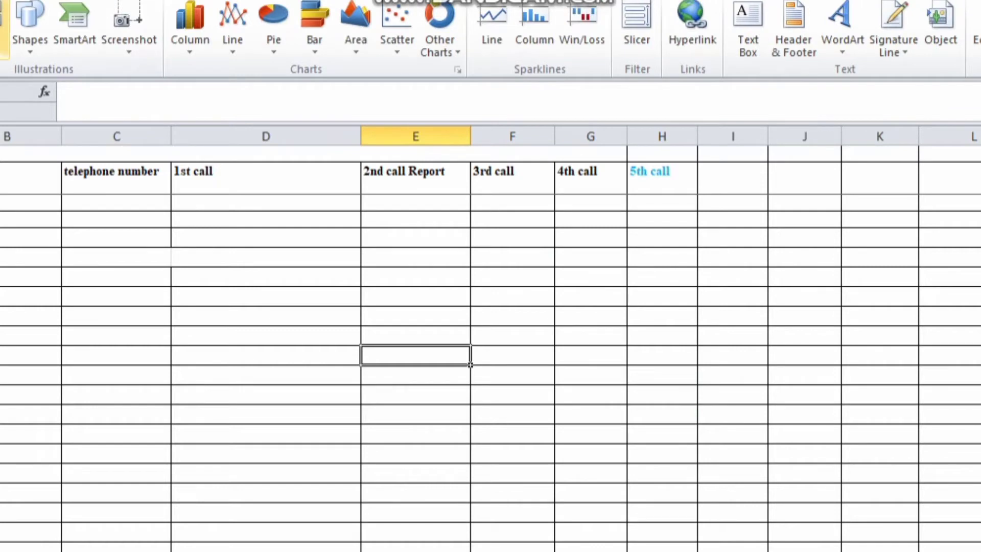
pyautogui.click(30, 29)
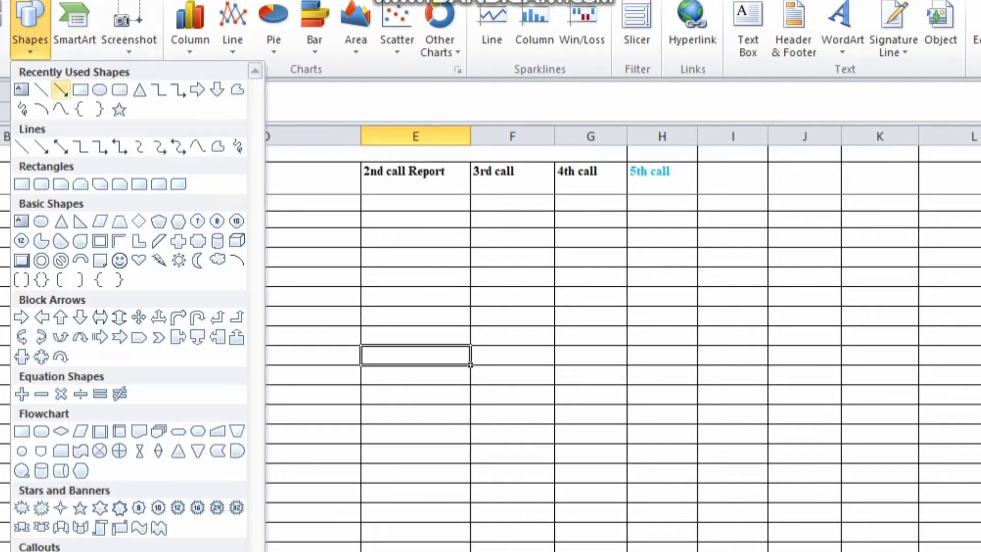
pyautogui.click(99, 90)
pyautogui.moveTo(276, 203); pyautogui.dragTo(704, 432)
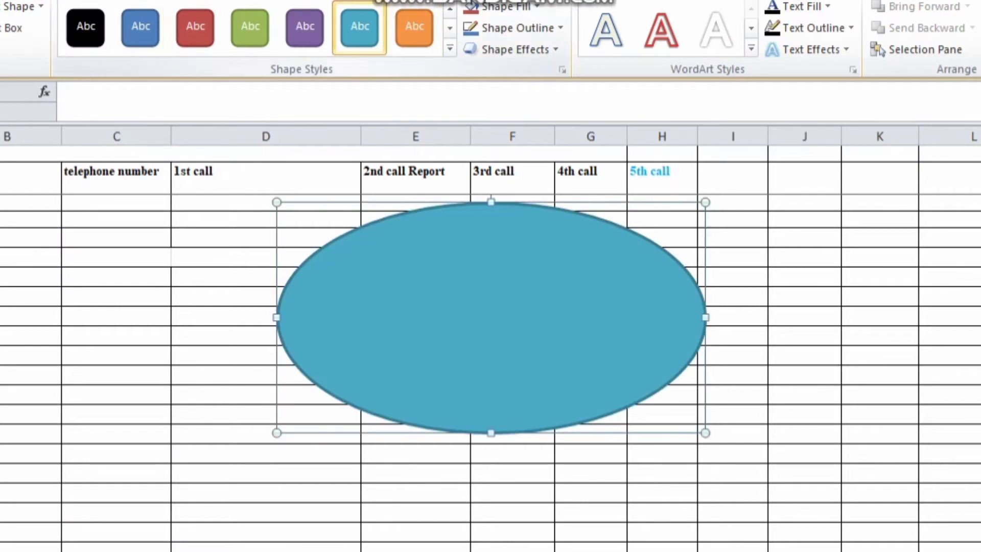
pyautogui.click(85, 27)
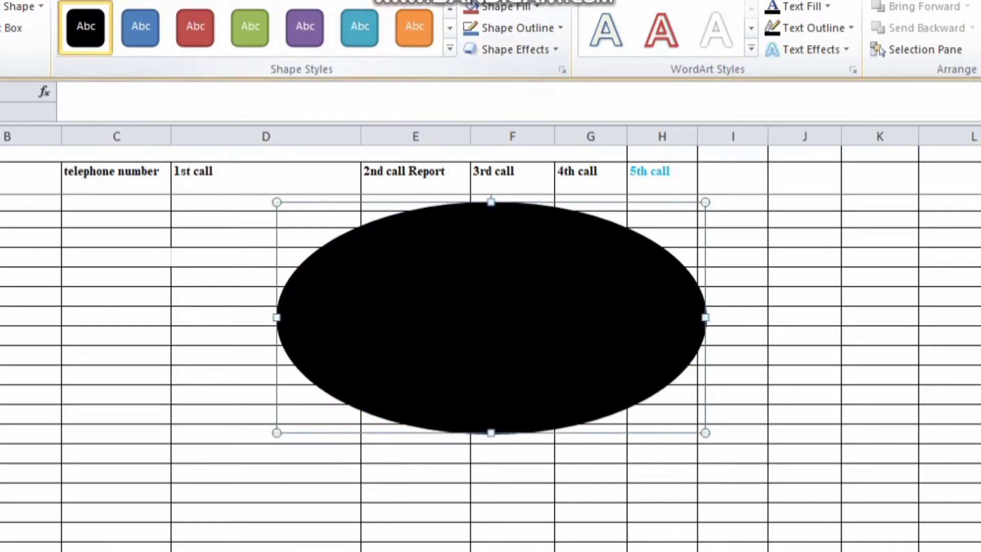
# Step: Fill the black oval with several lines of placeholder text starting with "DFDSFDDSFSDF" and repeating "SD"
pyautogui.write('DFDSFD')
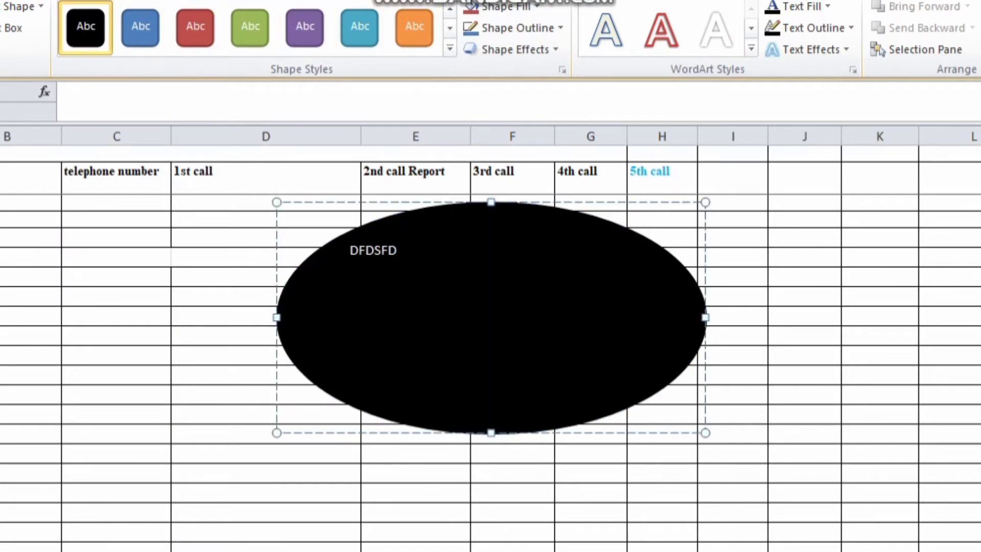
pyautogui.write('DSFSDFSDSDSDSDSDSDSDSDSD')
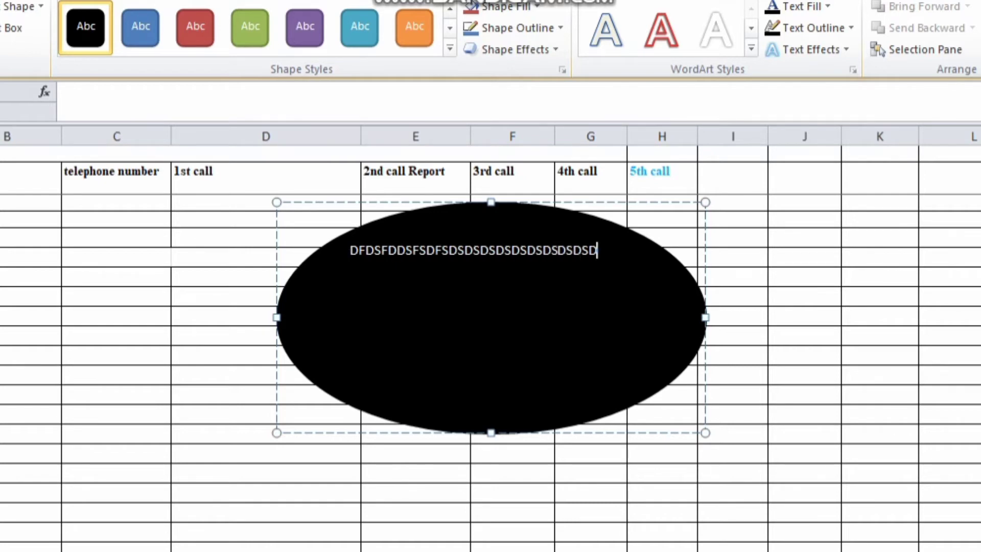
pyautogui.write('SDSDSDSDSDSDSDSDSDSDSDSDSDSDSDSDSDSDSDSDSDSDSDSDSDSDSDSDSDSDSDSDSDSDSDSDSDSDSDSDSDSDSDSDSDSDSDSDSDSDSDSDSDSDSDSDSDSDSDSDSDSDSDSDSDSDSDSD')
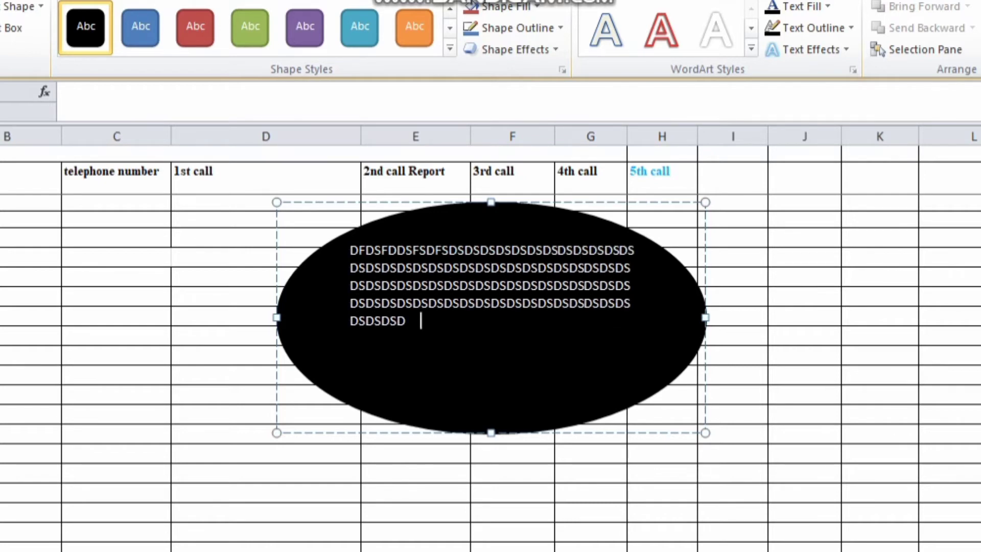
# Step: Try the teal, green and blue shape styles on the oval, and set it back to black
pyautogui.click(359, 27)
pyautogui.click(250, 27)
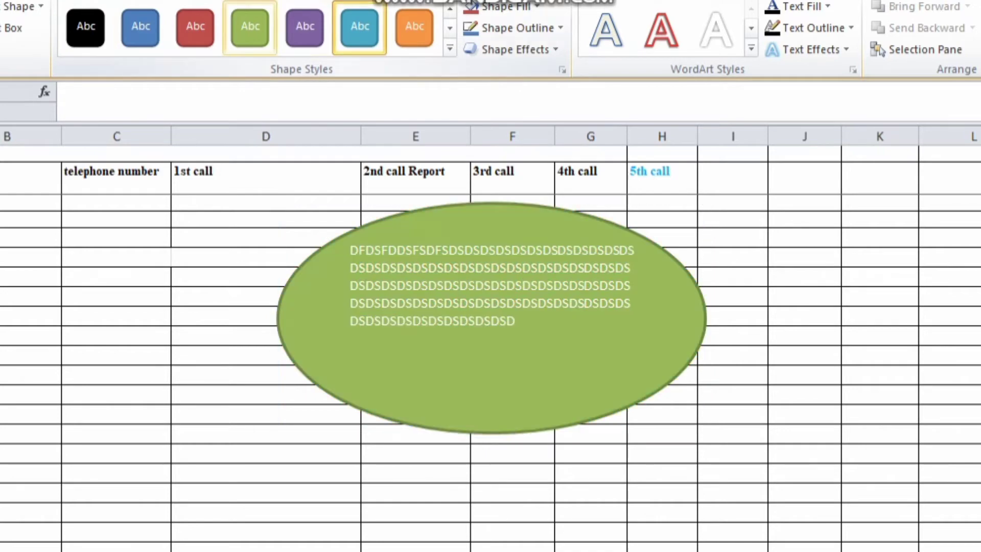
pyautogui.click(140, 27)
pyautogui.click(86, 28)
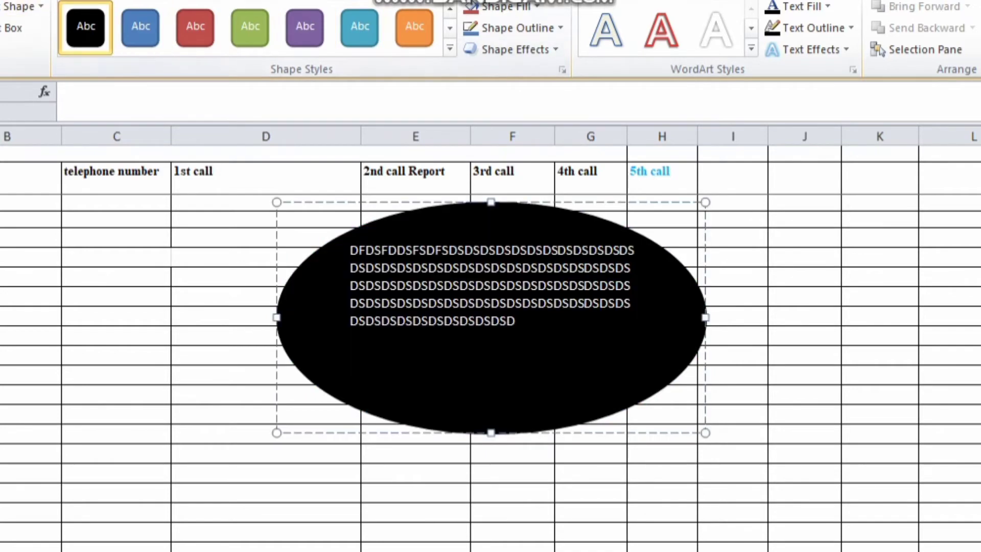
# Step: Draw a five-point star over columns B and C and fill it with placeholder text starting with "DDSFDSFD"
pyautogui.click(6, 0)
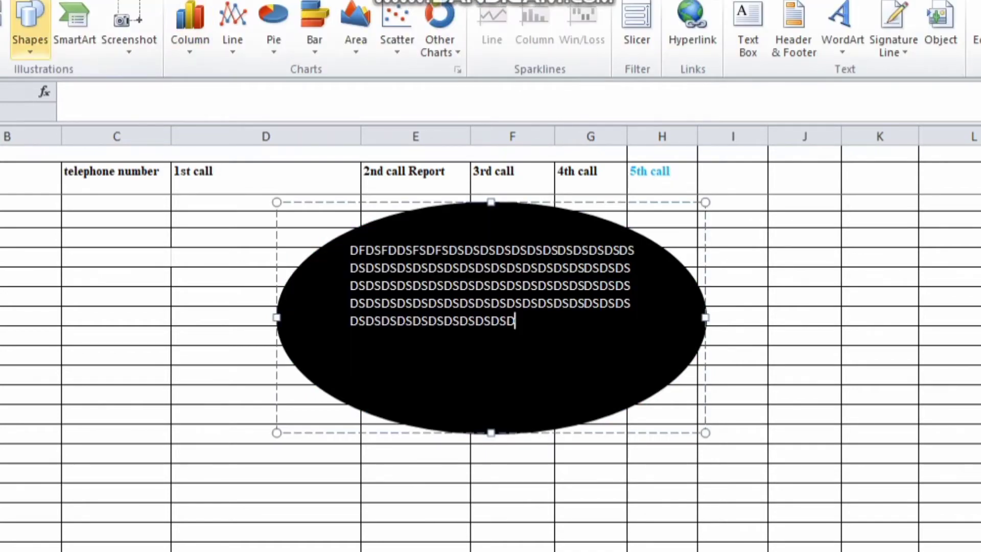
pyautogui.click(29, 23)
pyautogui.click(119, 110)
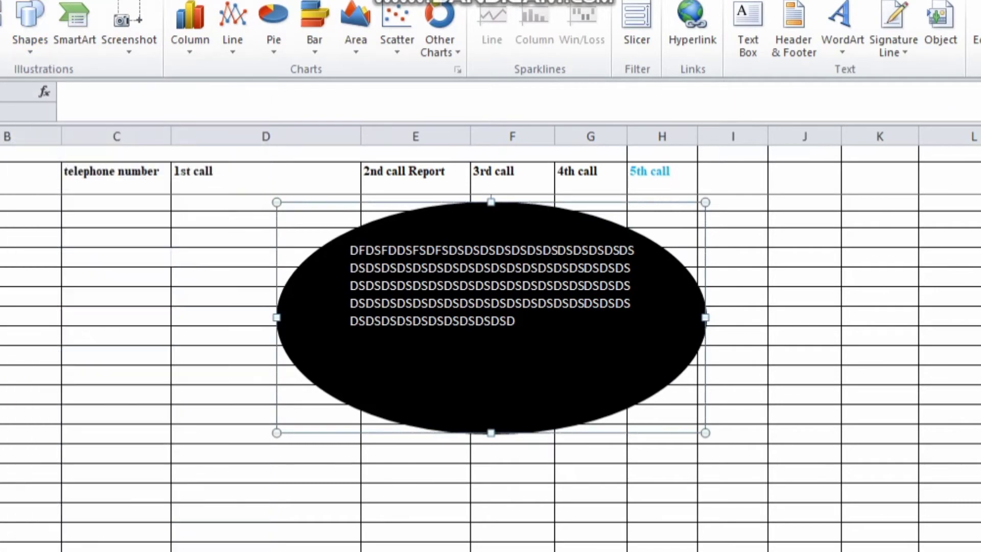
pyautogui.moveTo(3, 232); pyautogui.dragTo(187, 454)
pyautogui.write('DDSFDS')
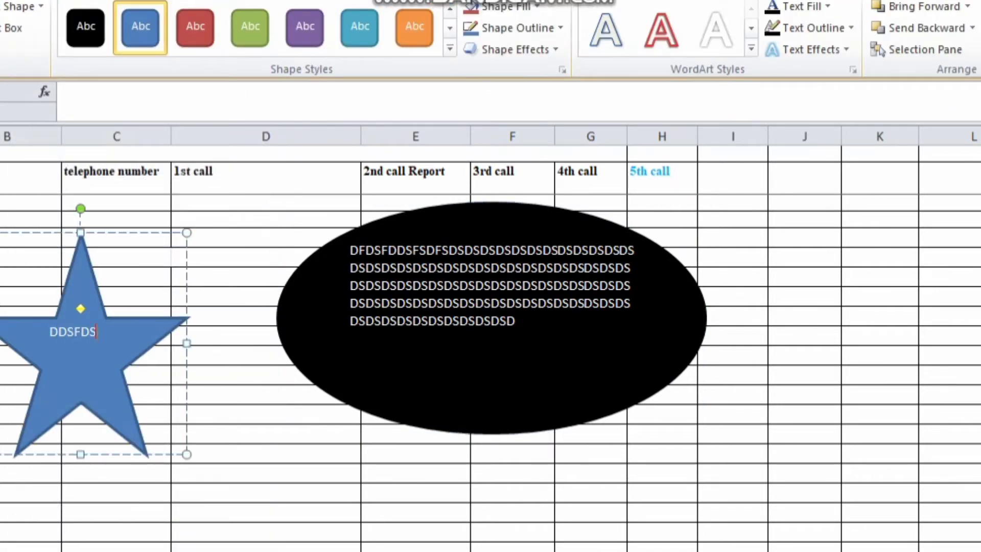
pyautogui.write('FDSFDDDDDDDDDDDDDDDDDDDDDDDDDDDDDDD')
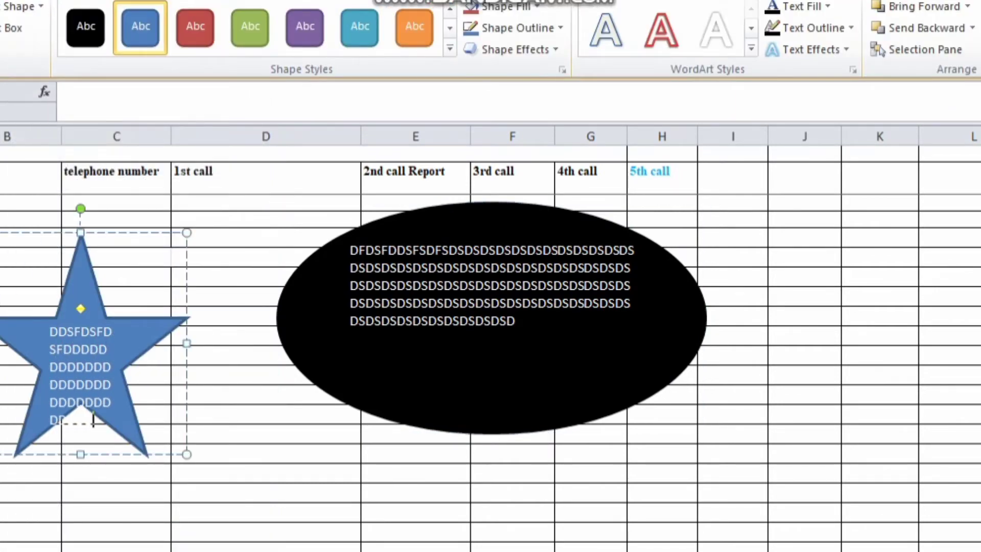
pyautogui.click(224, 335)
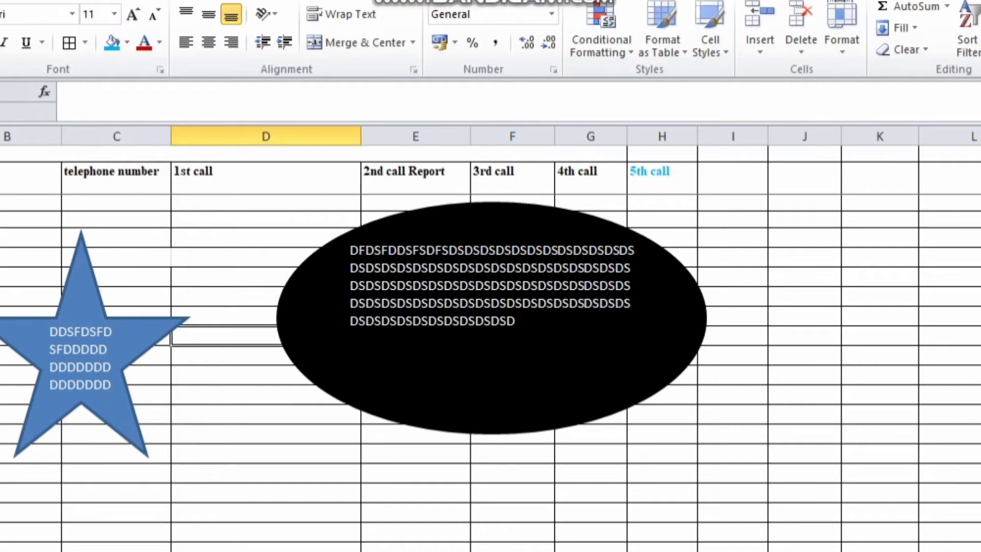
# Step: Draw a second oval from column K across column L and enter the text "DFDFDFDF" in it
pyautogui.moveTo(732, 238); pyautogui.dragTo(954, 356)
pyautogui.click(880, 296)
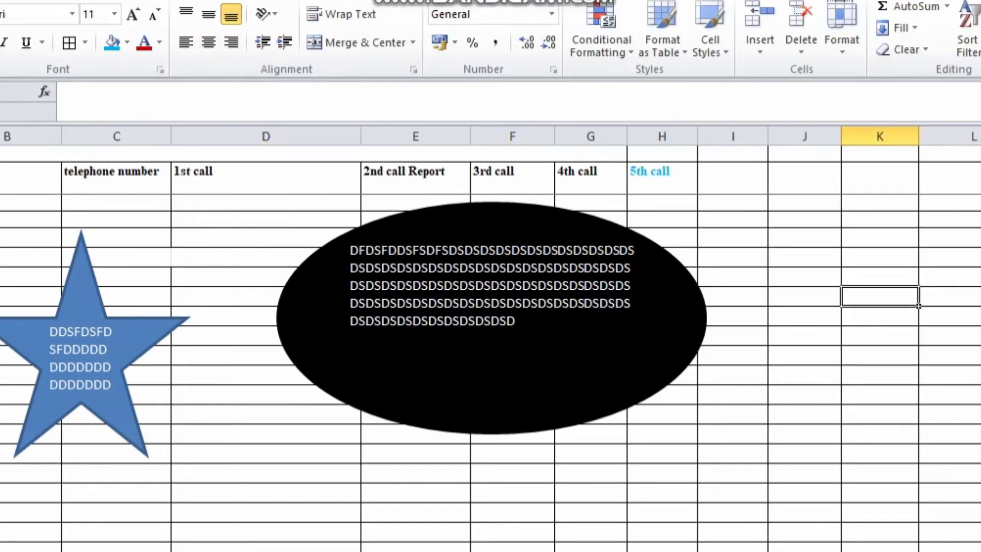
pyautogui.click(1, 1)
pyautogui.click(30, 36)
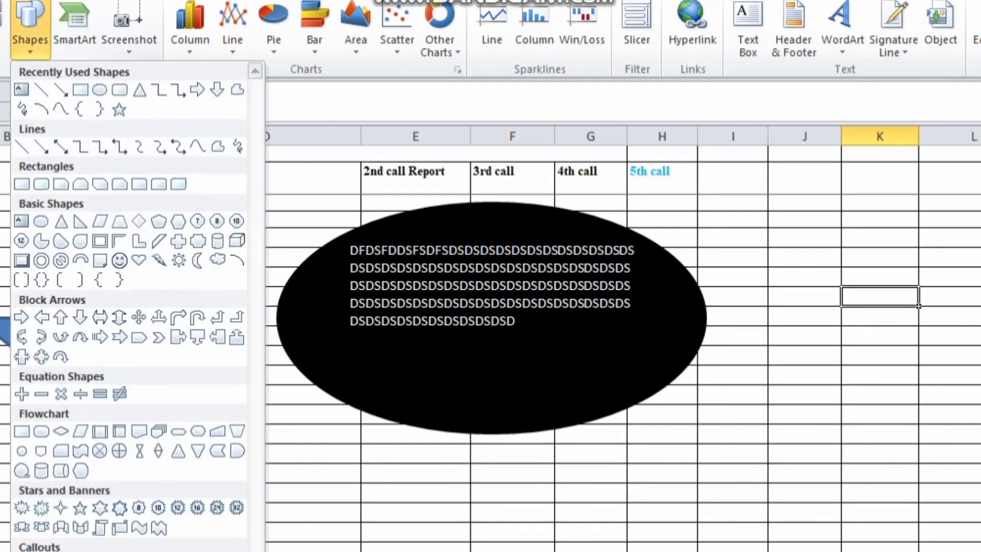
pyautogui.click(41, 221)
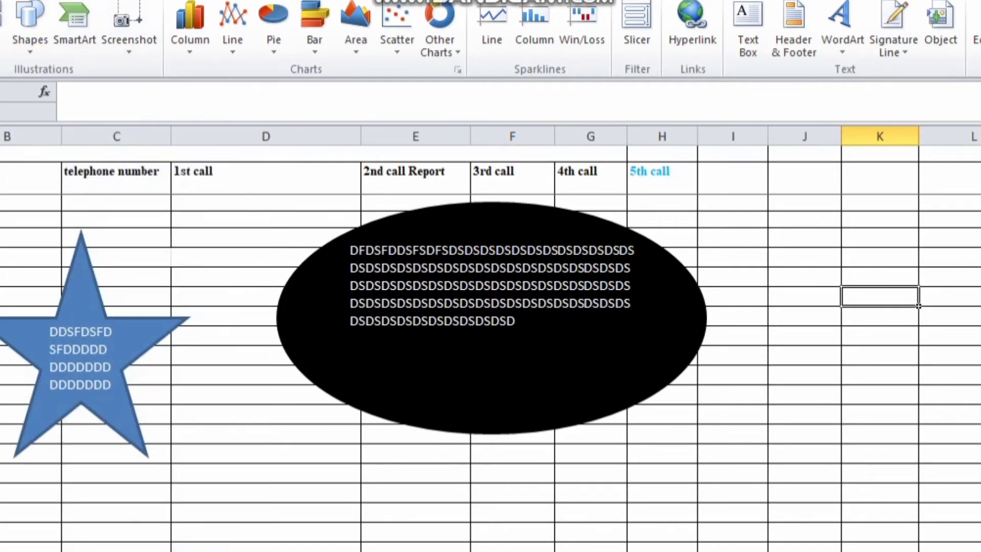
pyautogui.moveTo(883, 244); pyautogui.dragTo(980, 498)
pyautogui.write('DFDFDFDF')
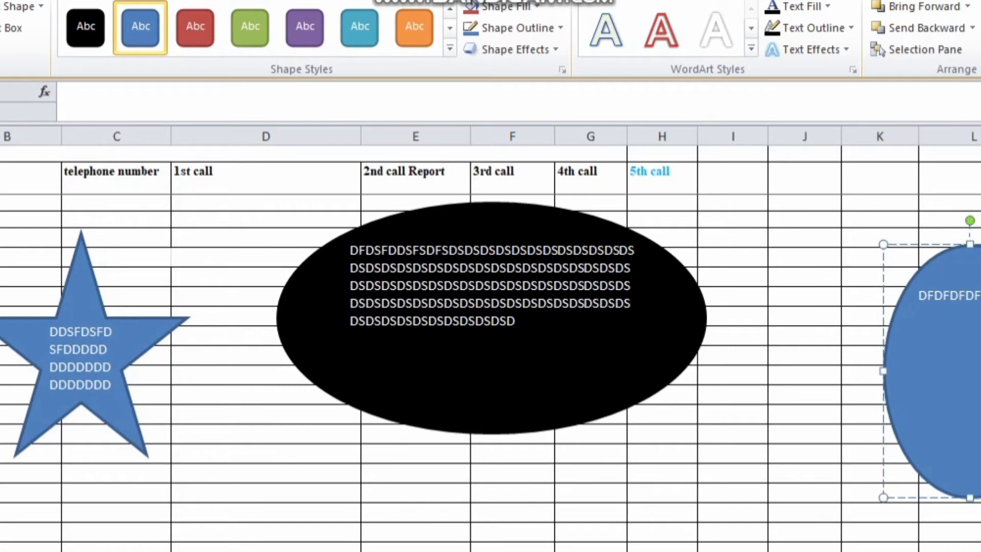
pyautogui.click(733, 220)
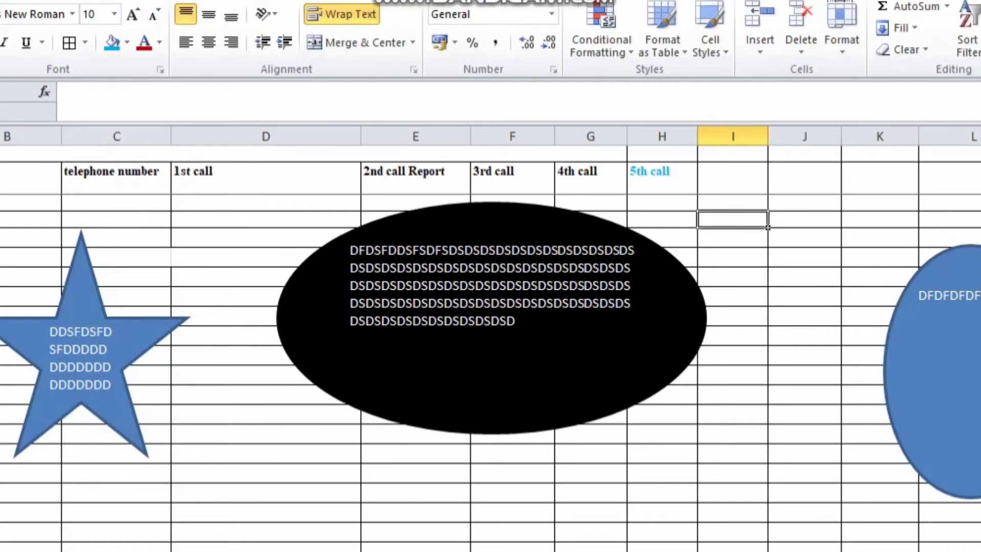
# Step: Delete the blue oval over columns K and L and the black oval across columns D to H
pyautogui.scroll(-3, 490, 346)
pyautogui.scroll(3, 490, 346)
pyautogui.moveTo(1, 472); pyautogui.dragTo(1, 238)
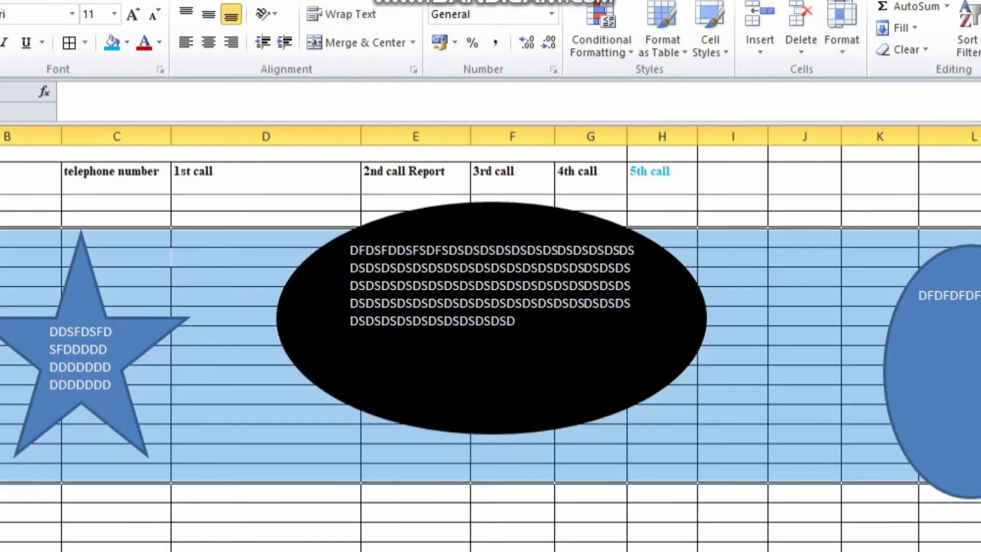
pyautogui.click(950, 368)
pyautogui.press('Delete')
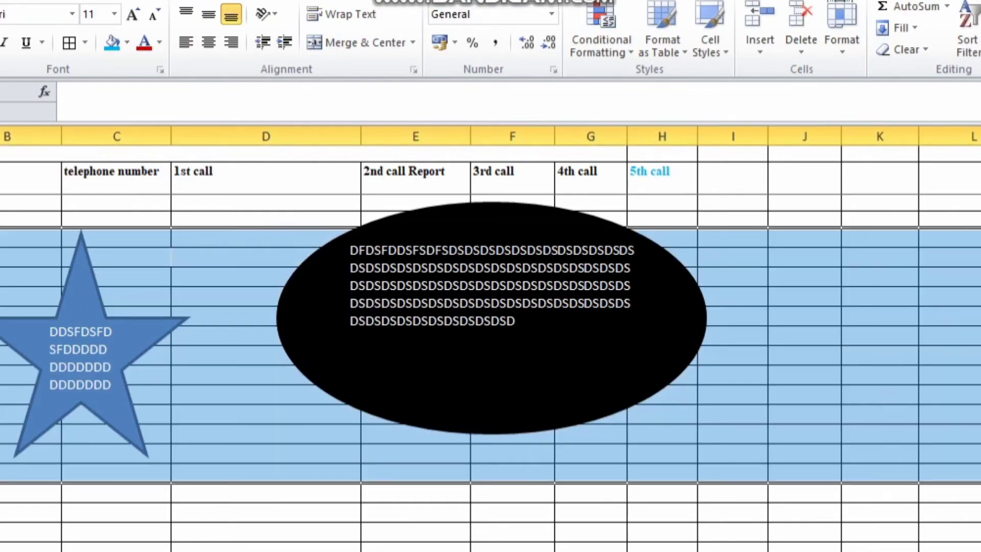
pyautogui.click(491, 367)
pyautogui.press('Delete')
# Step: Delete the blue star over columns B and C by selecting the whole shape instead of its text
pyautogui.click(56, 350)
pyautogui.press('Delete')
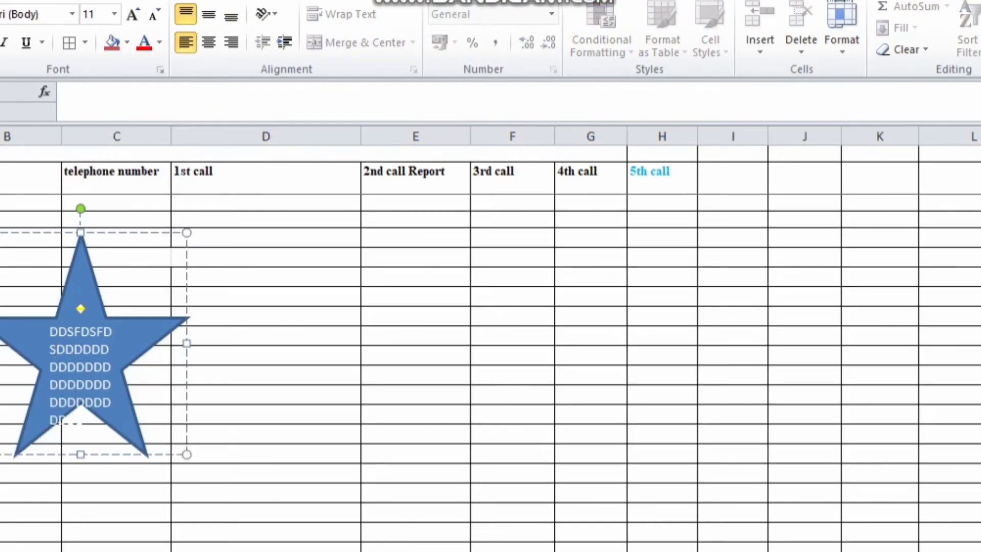
pyautogui.moveTo(265, 394); pyautogui.dragTo(26, 276)
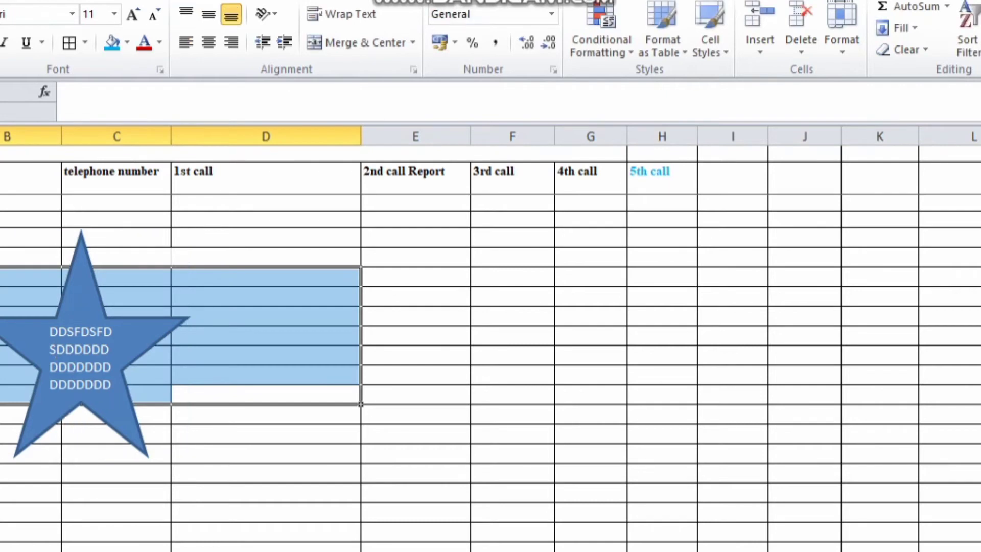
pyautogui.click(266, 473)
pyautogui.click(81, 286)
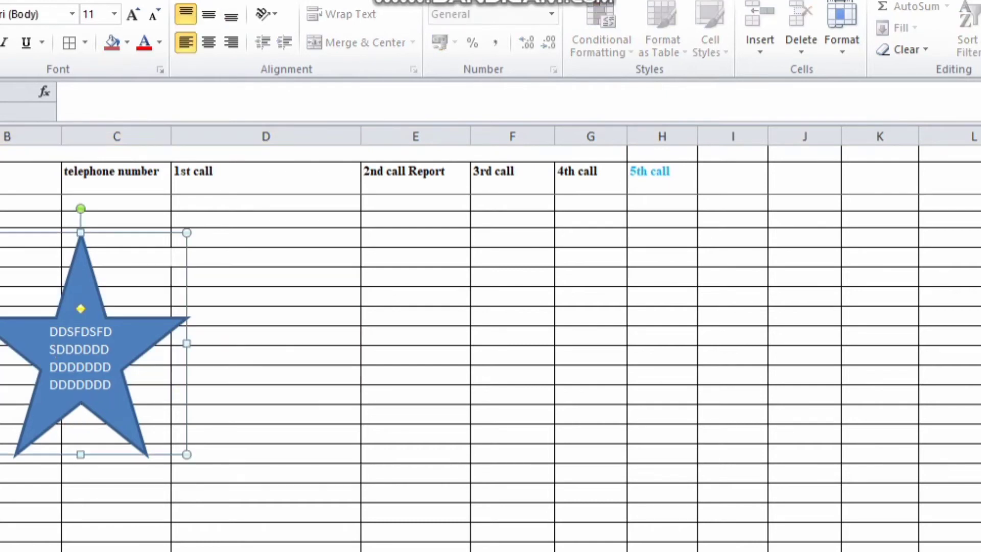
pyautogui.press('Delete')
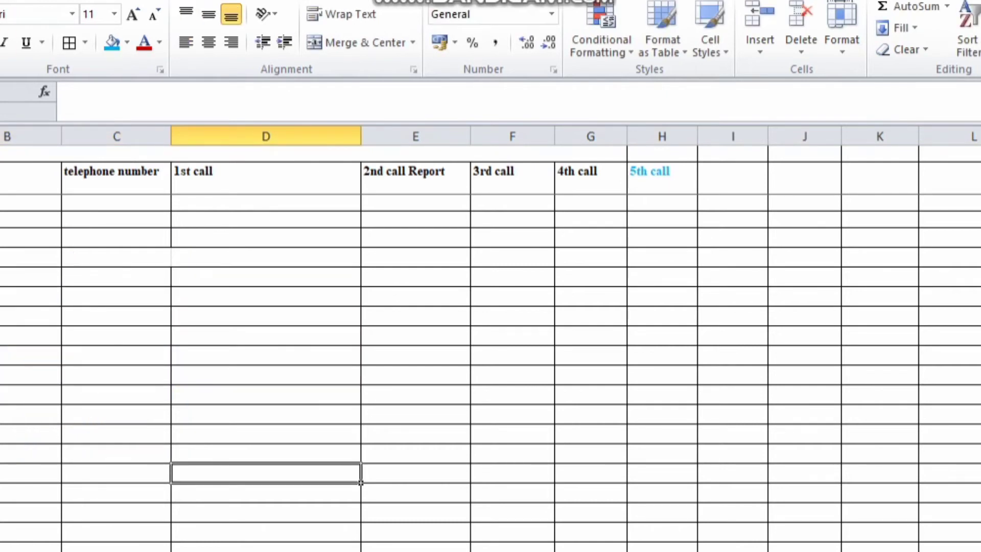
# Step: Draw a large regular pentagon across columns D to H below the headers, and deselect it
pyautogui.click(13, 1)
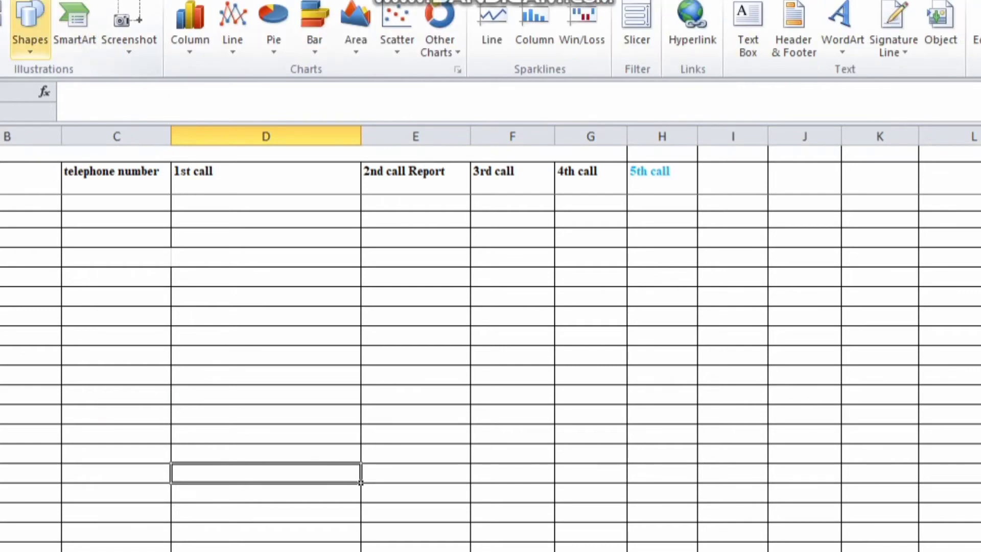
pyautogui.click(30, 23)
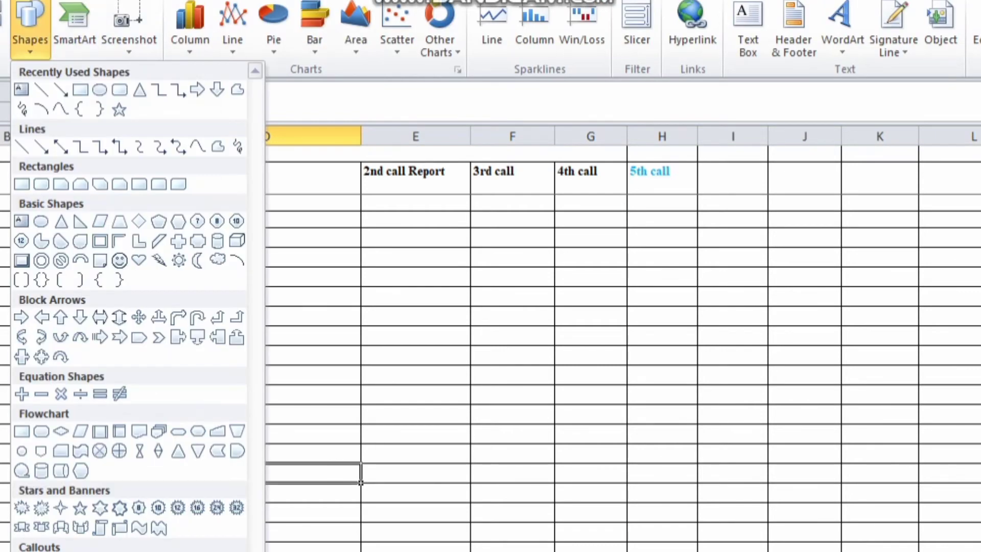
pyautogui.click(158, 220)
pyautogui.moveTo(238, 221); pyautogui.dragTo(667, 551)
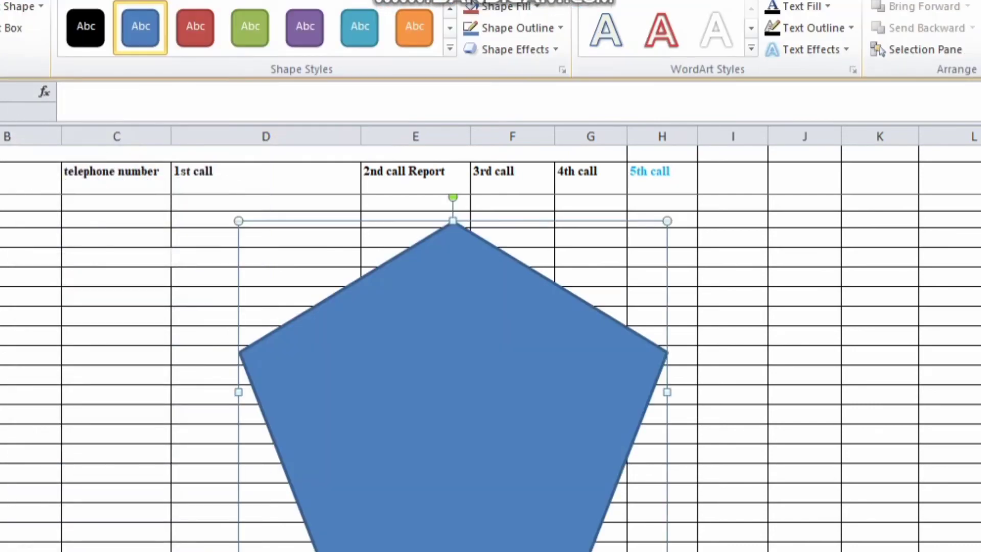
pyautogui.moveTo(733, 276); pyautogui.dragTo(971, 547)
pyautogui.click(116, 136)
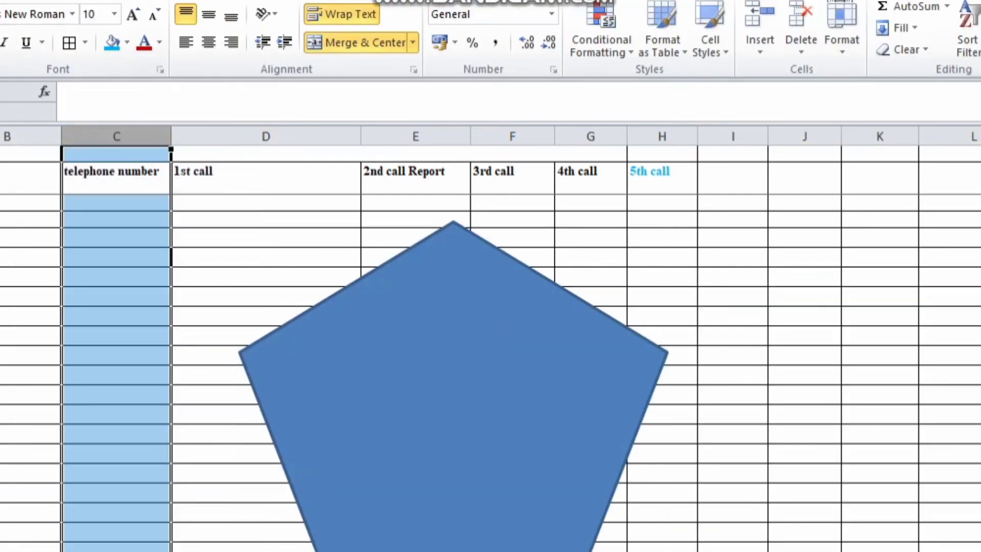
pyautogui.click(243, 297)
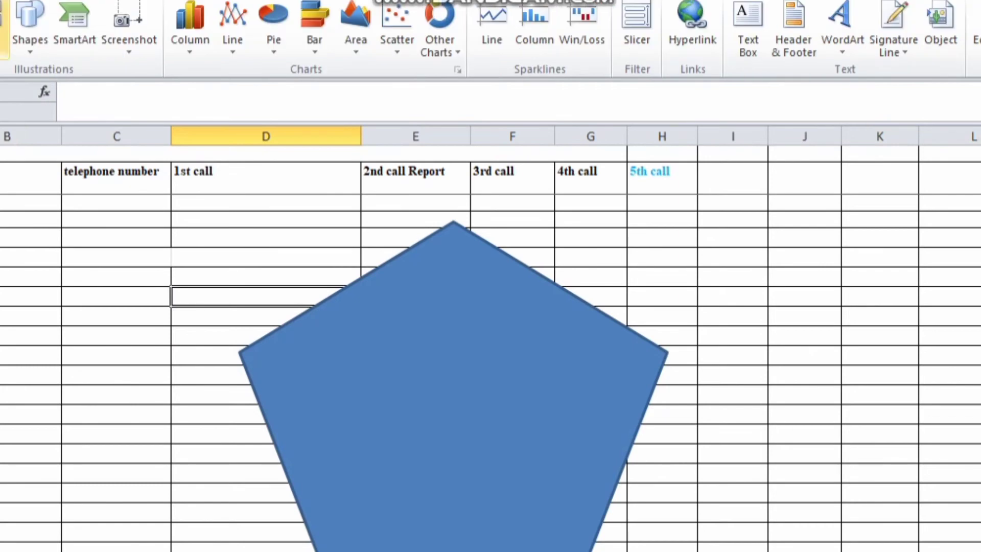
# Step: Draw a half frame shape across columns I to K beside the pentagon, and deselect it
pyautogui.click(30, 28)
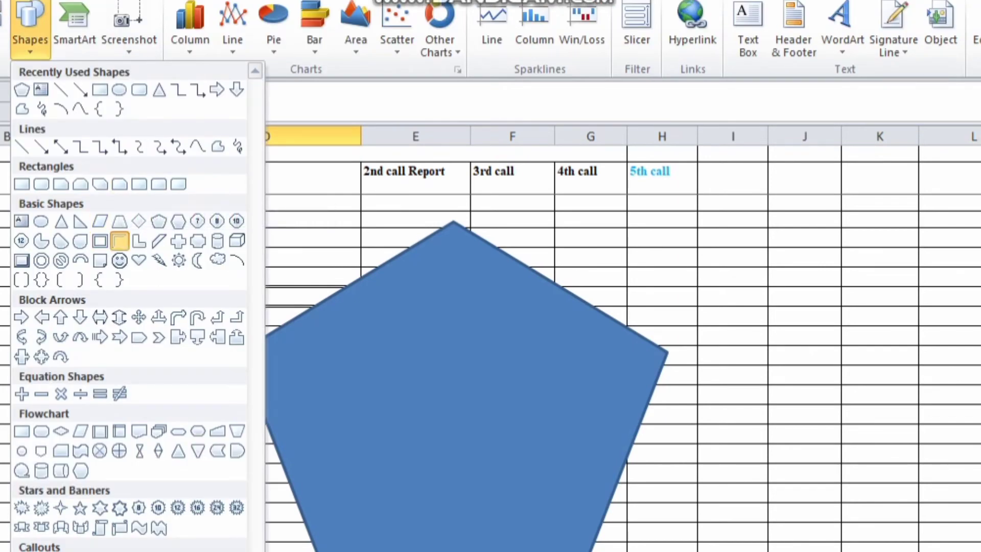
pyautogui.click(119, 240)
pyautogui.moveTo(712, 256); pyautogui.dragTo(926, 493)
pyautogui.click(954, 375)
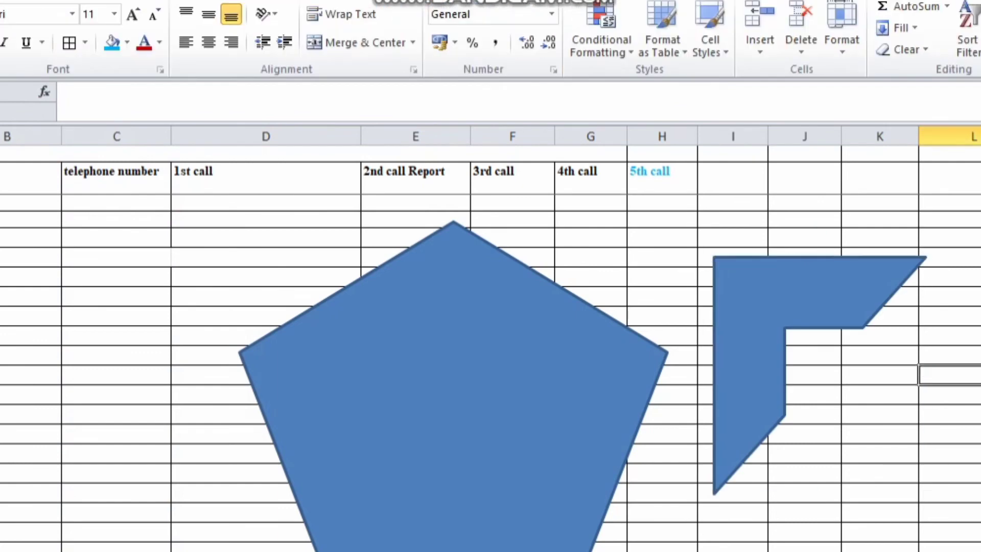
# Step: Draw an elbow connector straight down column C, starting from the "telephone number" header
pyautogui.click(1, 1)
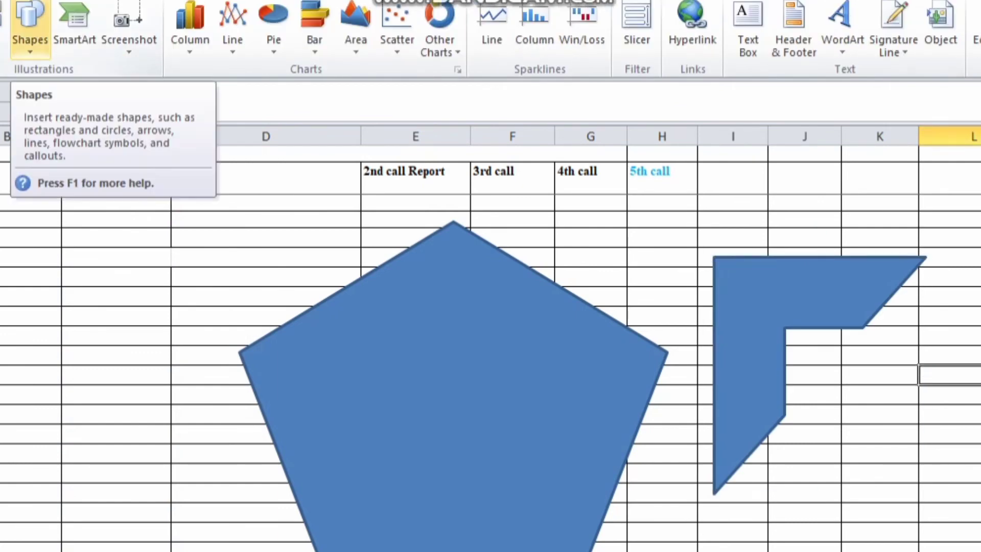
pyautogui.click(30, 25)
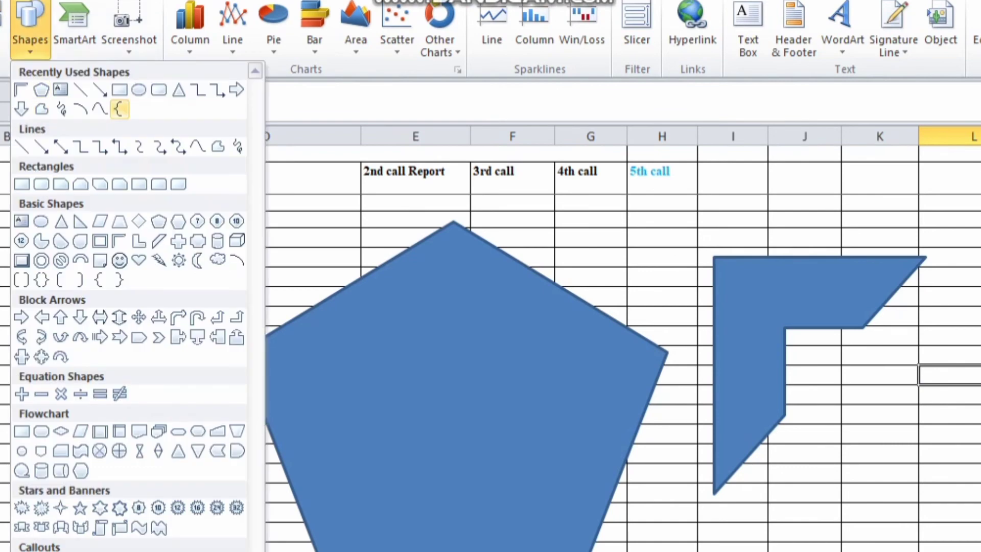
pyautogui.click(197, 90)
pyautogui.moveTo(87, 163)
pyautogui.mouseDown()
pyautogui.moveTo(70, 313)
pyautogui.moveTo(87, 349)
pyautogui.mouseUp()
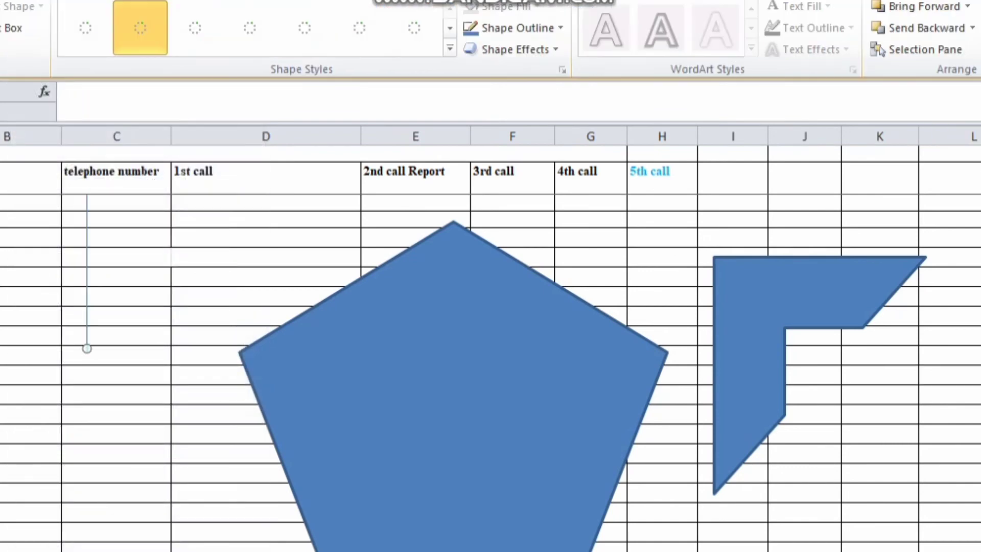
pyautogui.moveTo(30, 277); pyautogui.dragTo(31, 414)
pyautogui.click(117, 336)
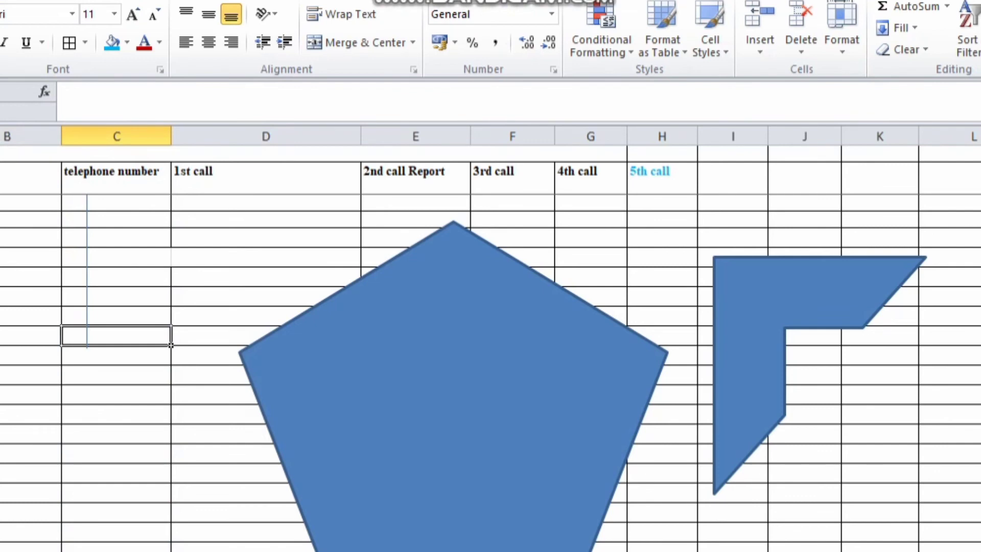
pyautogui.moveTo(117, 276); pyautogui.dragTo(31, 238)
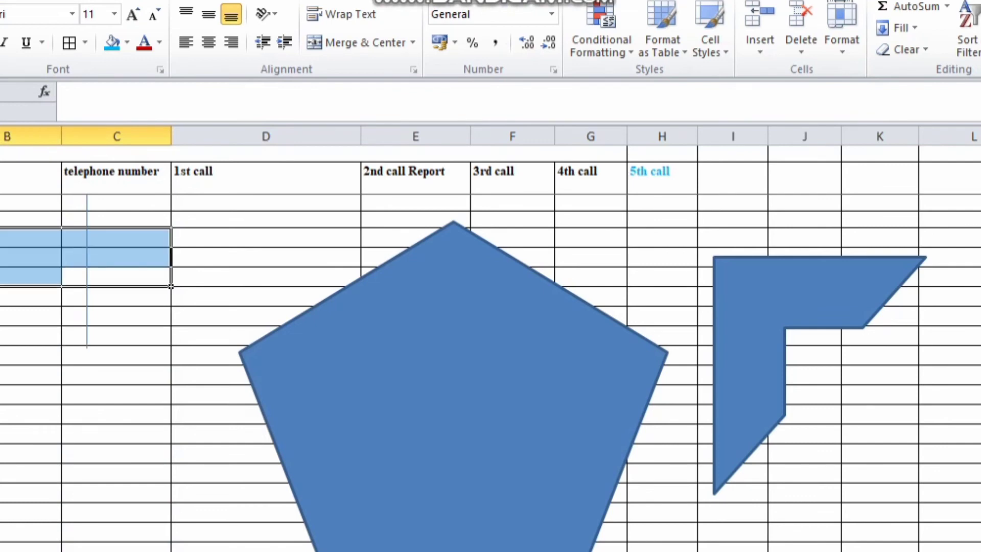
# Step: Delete the regular pentagon across columns D to H and the half frame shape across columns I to K
pyautogui.click(454, 378)
pyautogui.press('Delete')
pyautogui.click(749, 317)
pyautogui.press('Delete')
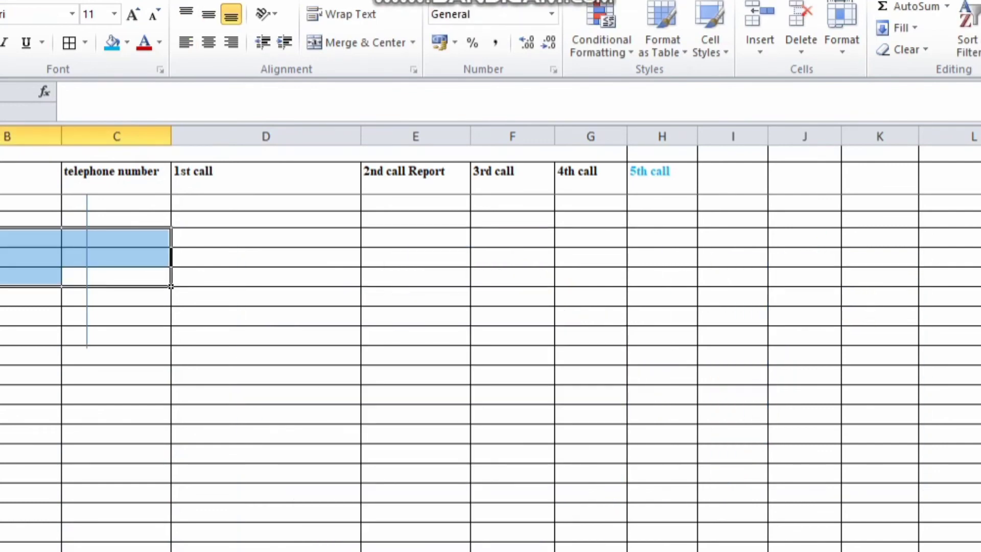
# Step: Undo the deletion of the pentagon and the half frame shape
pyautogui.moveTo(265, 453); pyautogui.dragTo(31, 218)
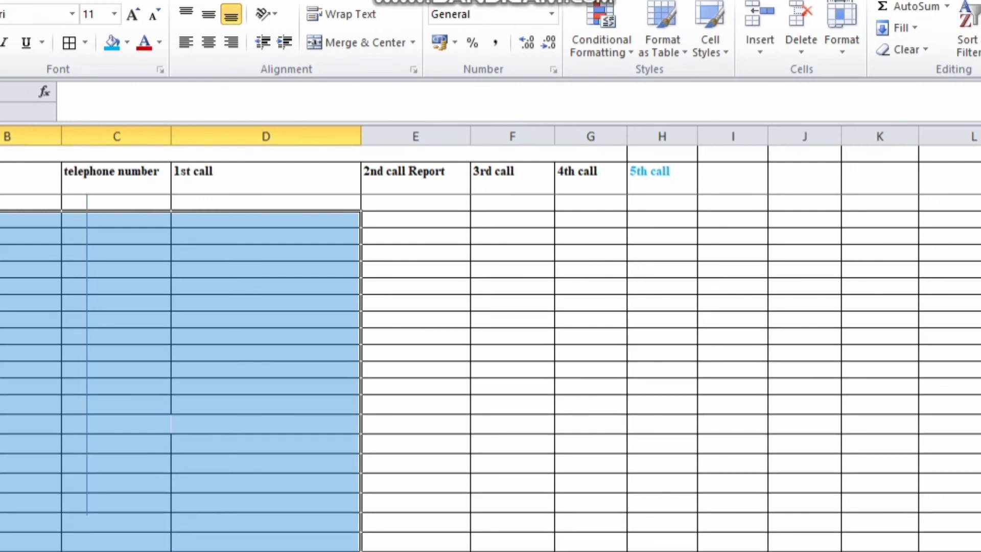
pyautogui.click(117, 353)
pyautogui.click(5, 353)
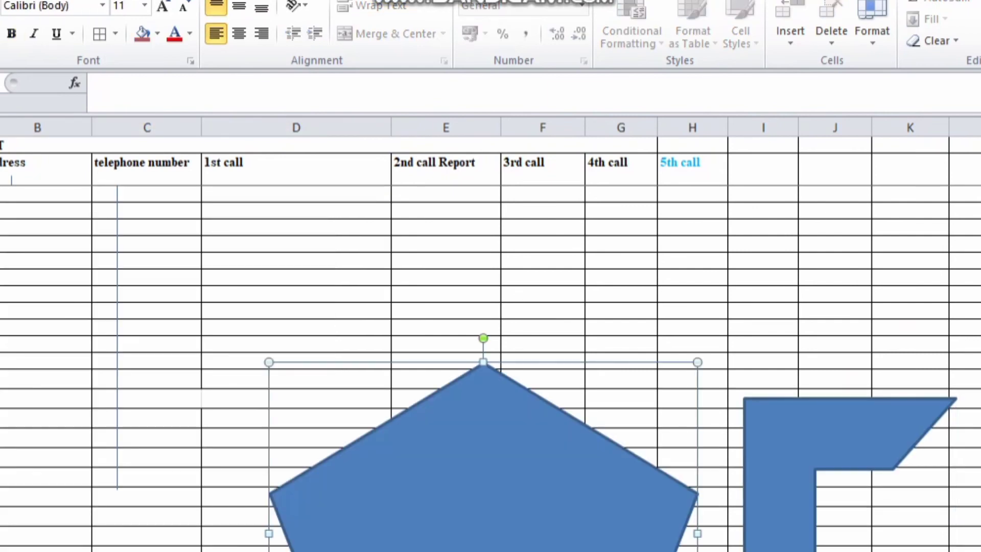
# Step: Remove the connector in column C, the pentagon and the half frame shape, leaving an empty cell in column J selected
pyautogui.moveTo(147, 418); pyautogui.dragTo(41, 378)
pyautogui.click(446, 344)
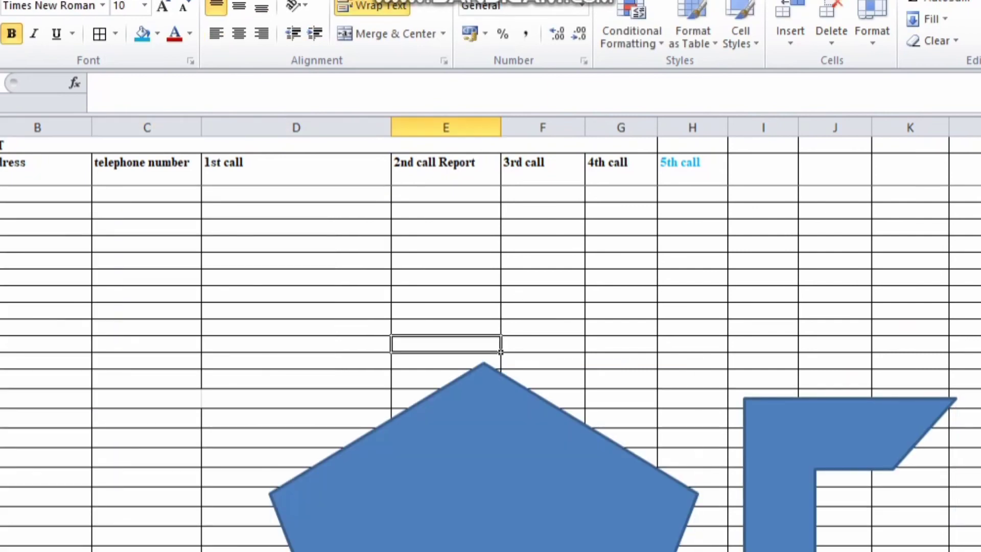
pyautogui.moveTo(296, 310); pyautogui.dragTo(911, 476)
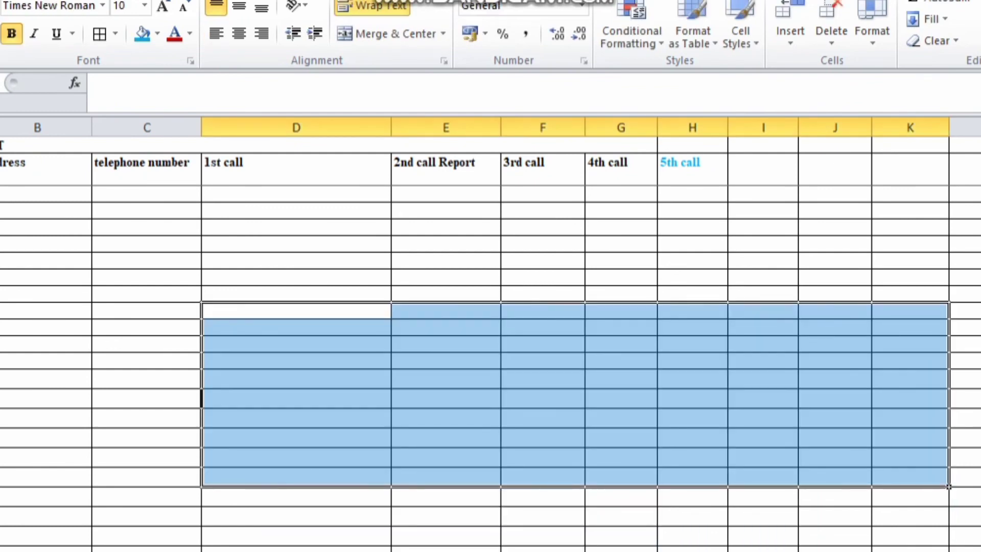
pyautogui.click(835, 516)
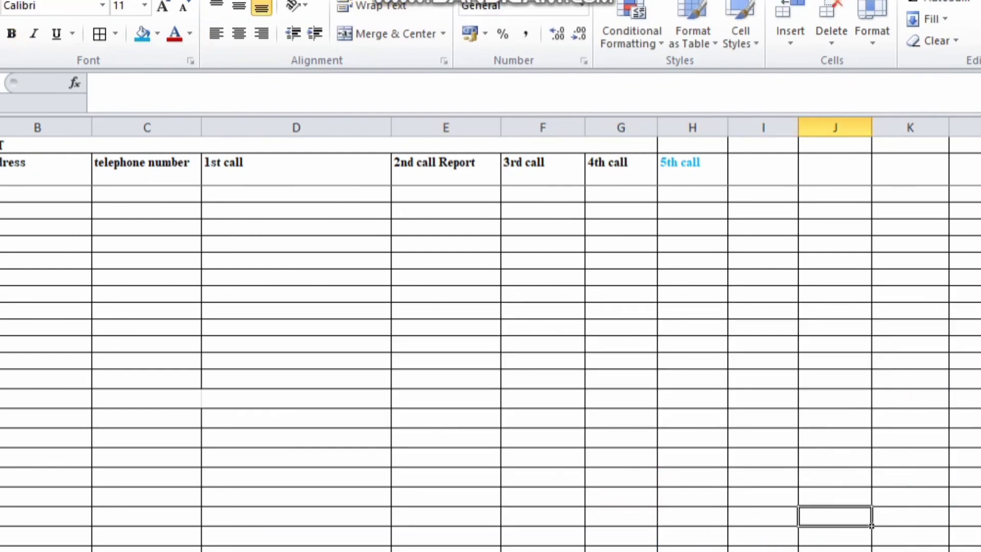